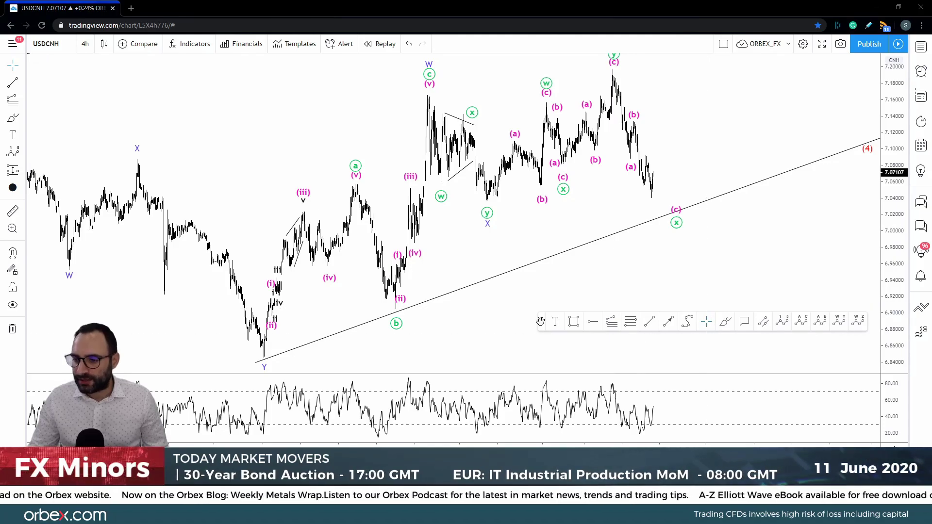
# Use the brush to mark the wave (1) peak and draw an arc under the wave (2) low on the USDCNH chart
pyautogui.moveTo(534, 323); pyautogui.dragTo(438, 340)
pyautogui.click(623, 339)
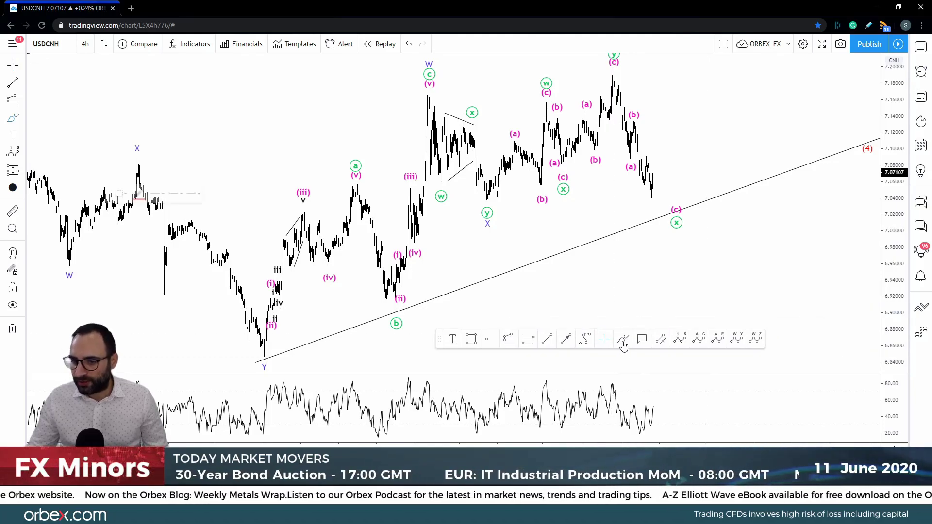
pyautogui.scroll(-5, 494, 240)
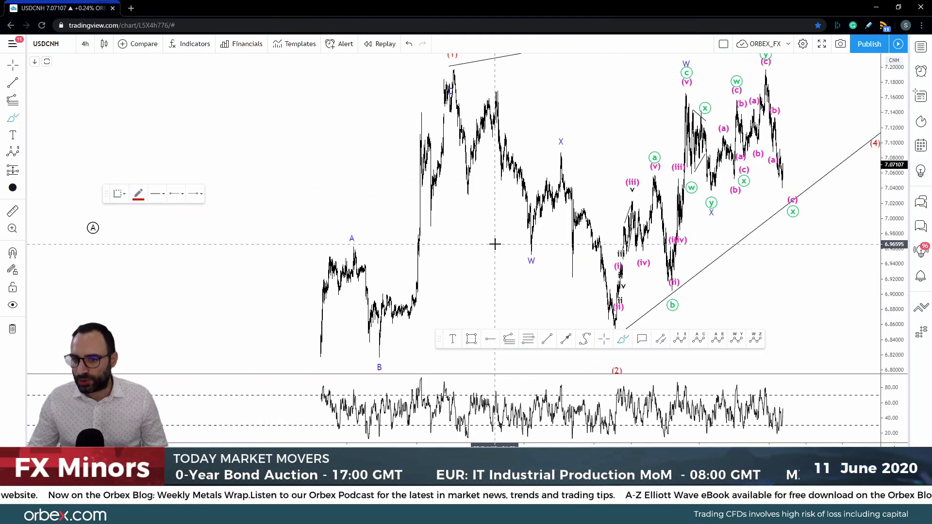
pyautogui.scroll(-2, 494, 244)
pyautogui.moveTo(489, 66); pyautogui.dragTo(467, 75)
pyautogui.moveTo(617, 199); pyautogui.dragTo(683, 200)
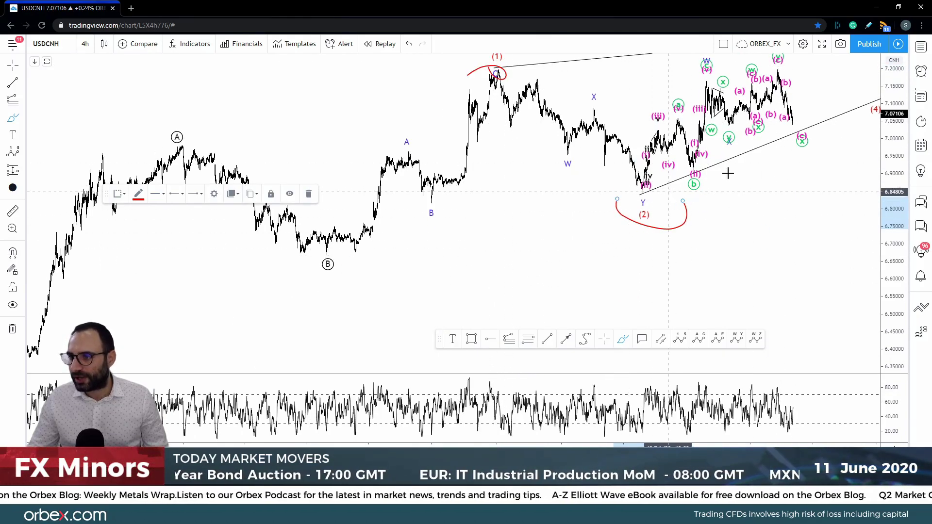
# Trace the price swings from the wave (2) low through W and X to the y peak and back down, and mark that peak
pyautogui.scroll(4, 704, 144)
pyautogui.moveTo(427, 285)
pyautogui.mouseDown()
pyautogui.moveTo(542, 84)
pyautogui.moveTo(565, 141)
pyautogui.moveTo(629, 131)
pyautogui.moveTo(669, 73)
pyautogui.moveTo(714, 197)
pyautogui.mouseUp()
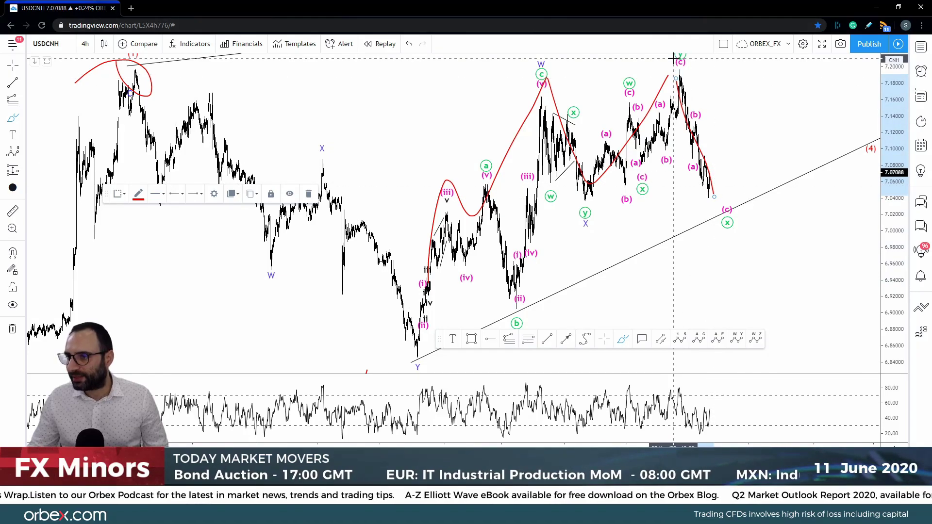
pyautogui.moveTo(671, 63); pyautogui.dragTo(649, 57)
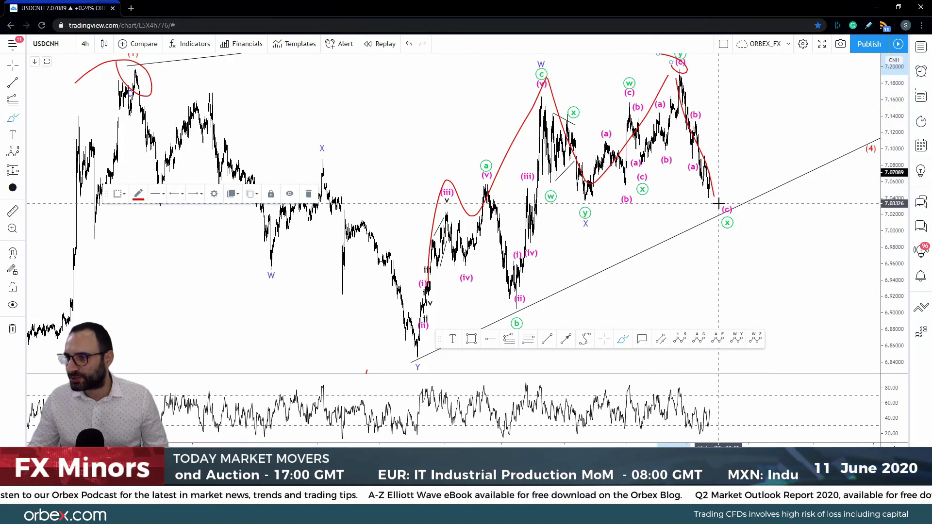
# Sketch a rise from the circled x toward z and outline the swings after blue X with upper and lower boundary lines
pyautogui.moveTo(891, 160); pyautogui.dragTo(891, 214)
pyautogui.moveTo(734, 190); pyautogui.dragTo(741, 77)
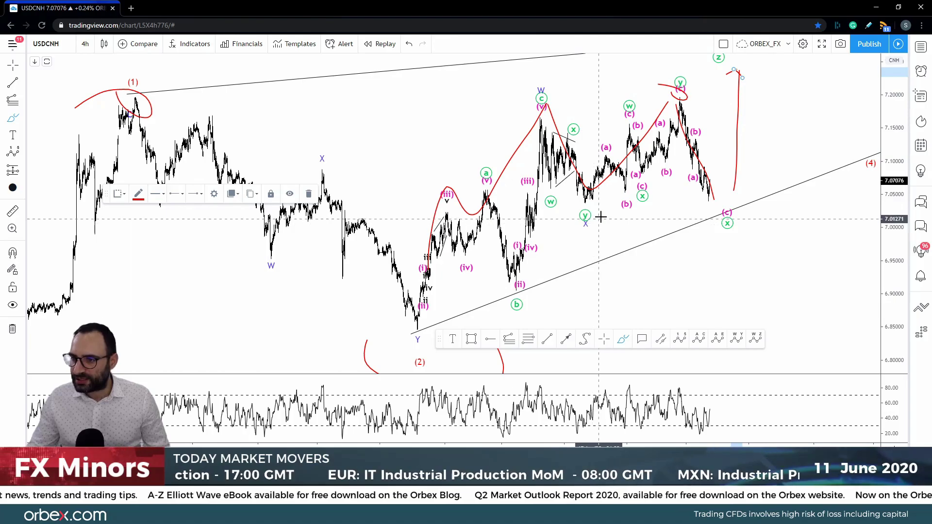
pyautogui.moveTo(589, 161)
pyautogui.mouseDown()
pyautogui.moveTo(638, 180)
pyautogui.moveTo(672, 104)
pyautogui.moveTo(711, 194)
pyautogui.moveTo(727, 78)
pyautogui.mouseUp()
pyautogui.moveTo(605, 131); pyautogui.dragTo(687, 78)
pyautogui.moveTo(605, 191); pyautogui.dragTo(738, 207)
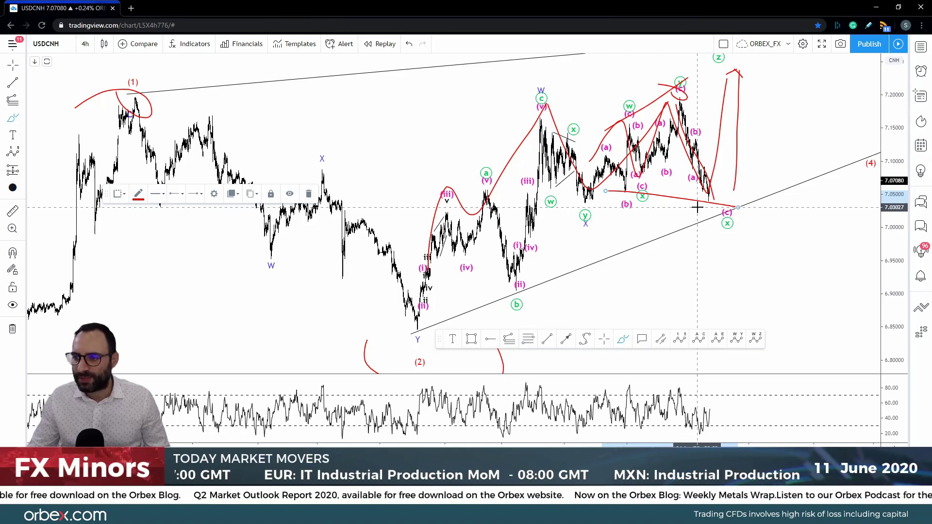
# Trace the final (c) decline into the rising trendline, mark the circled x, and draw an upward arrow from it toward z
pyautogui.scroll(2, 622, 287)
pyautogui.scroll(2, 622, 287)
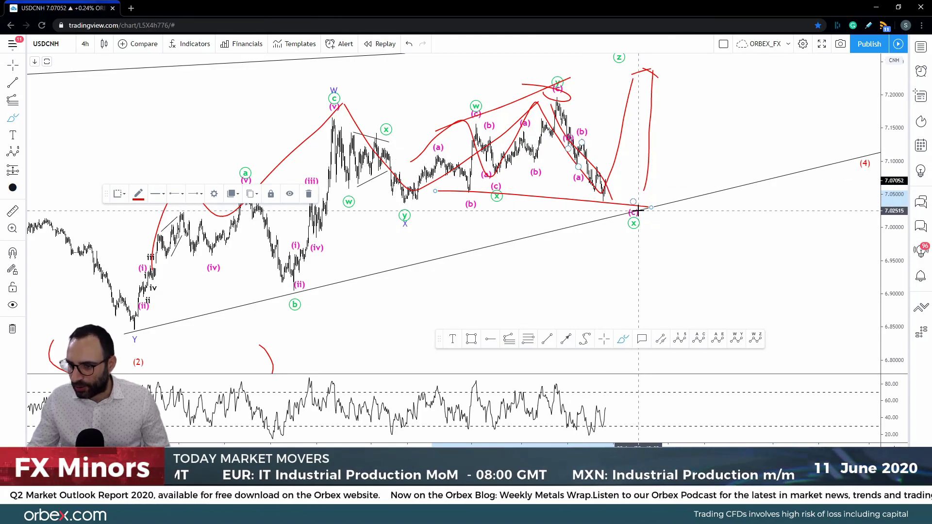
pyautogui.moveTo(582, 143)
pyautogui.mouseDown()
pyautogui.moveTo(589, 182)
pyautogui.moveTo(630, 213)
pyautogui.mouseUp()
pyautogui.moveTo(623, 212); pyautogui.dragTo(647, 214)
pyautogui.moveTo(620, 219)
pyautogui.mouseDown()
pyautogui.moveTo(641, 226)
pyautogui.moveTo(627, 218)
pyautogui.moveTo(638, 219)
pyautogui.moveTo(661, 64)
pyautogui.moveTo(675, 85)
pyautogui.mouseUp()
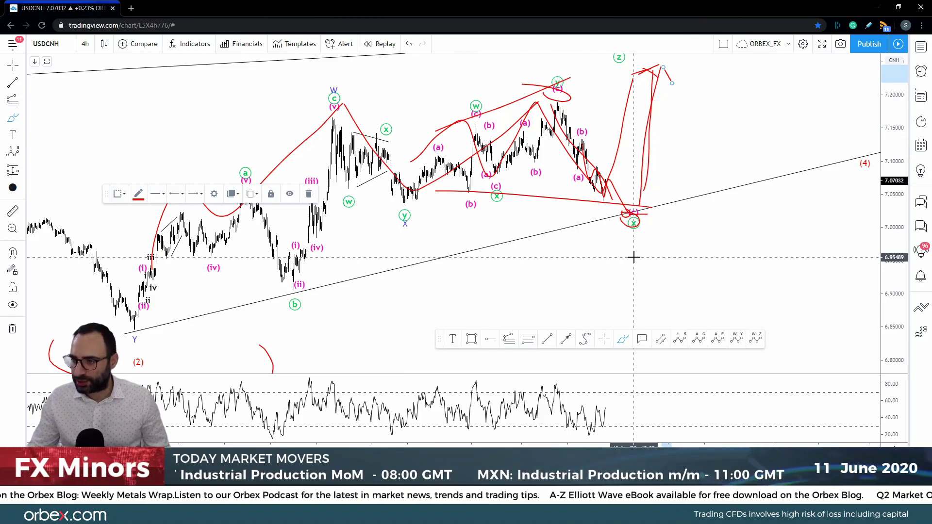
# Sketch a pullback from the projected z peak followed by another rally
pyautogui.scroll(-1, 633, 257)
pyautogui.scroll(2, 629, 184)
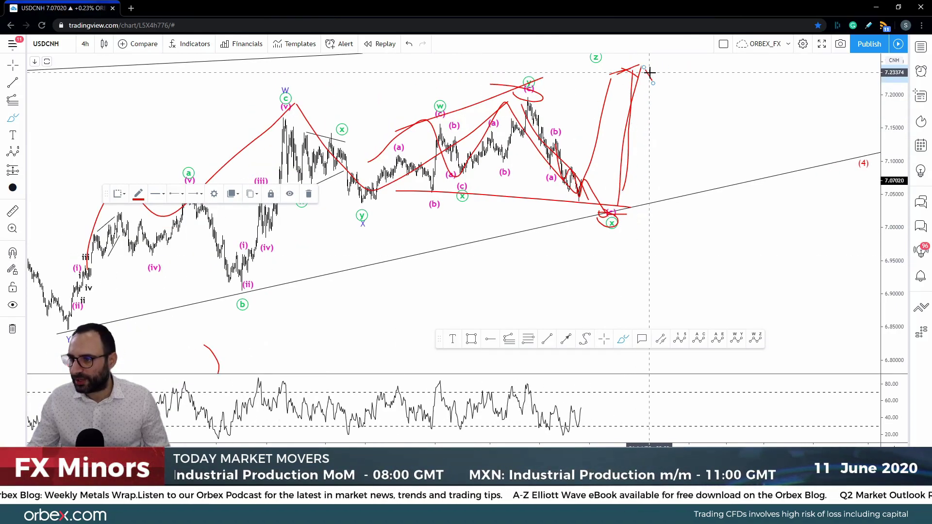
pyautogui.moveTo(650, 76); pyautogui.dragTo(820, 55)
pyautogui.scroll(-3, 786, 300)
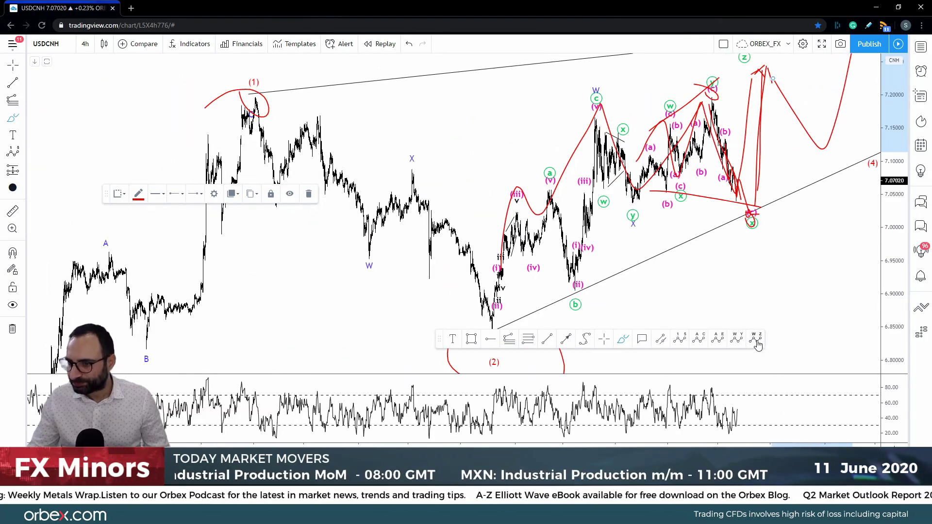
# Load the EURNZD chart from the watchlist and move the floating drawing tools clear of the recent price action
pyautogui.click(922, 47)
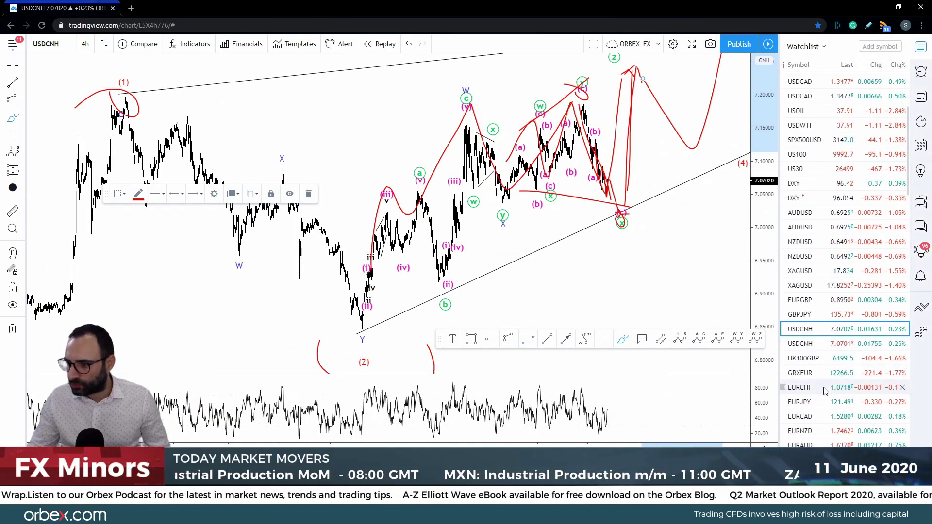
pyautogui.click(799, 431)
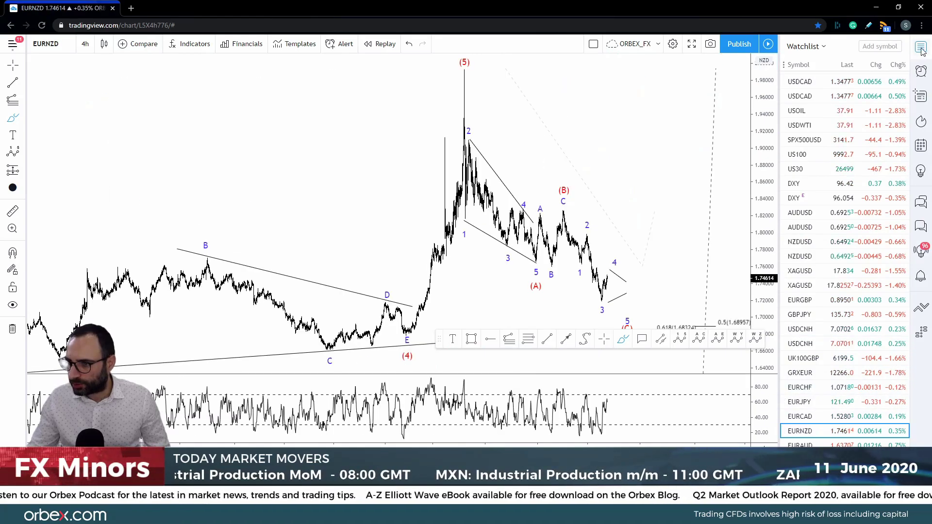
pyautogui.click(922, 47)
pyautogui.moveTo(440, 338)
pyautogui.mouseDown()
pyautogui.moveTo(250, 122)
pyautogui.moveTo(156, 66)
pyautogui.mouseUp()
# Circle the wave (5) peak on the EURNZD chart with the brush
pyautogui.scroll(-3, 176, 226)
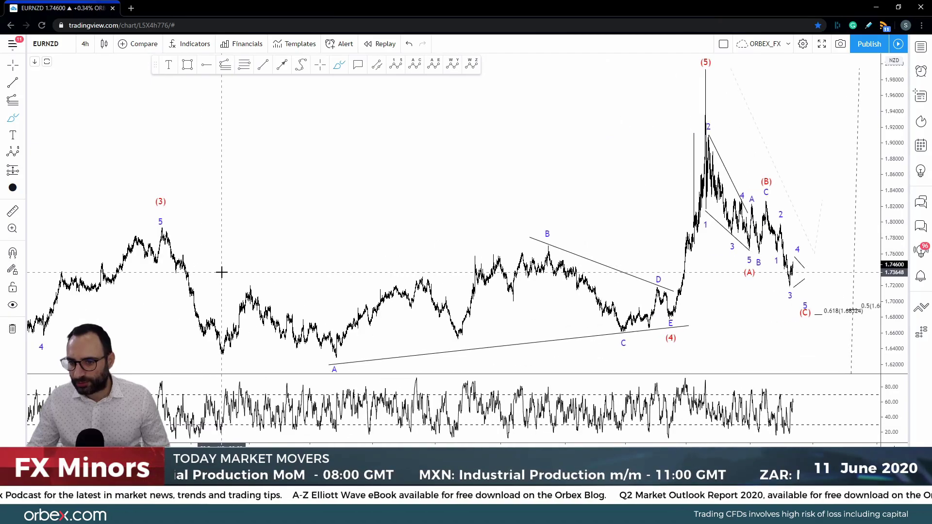
pyautogui.moveTo(685, 65); pyautogui.dragTo(714, 57)
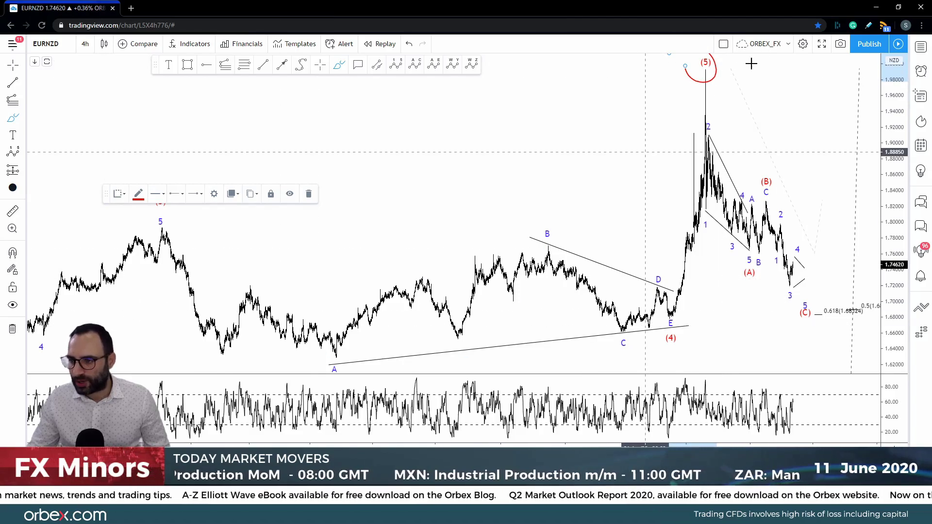
pyautogui.moveTo(699, 56); pyautogui.dragTo(663, 78)
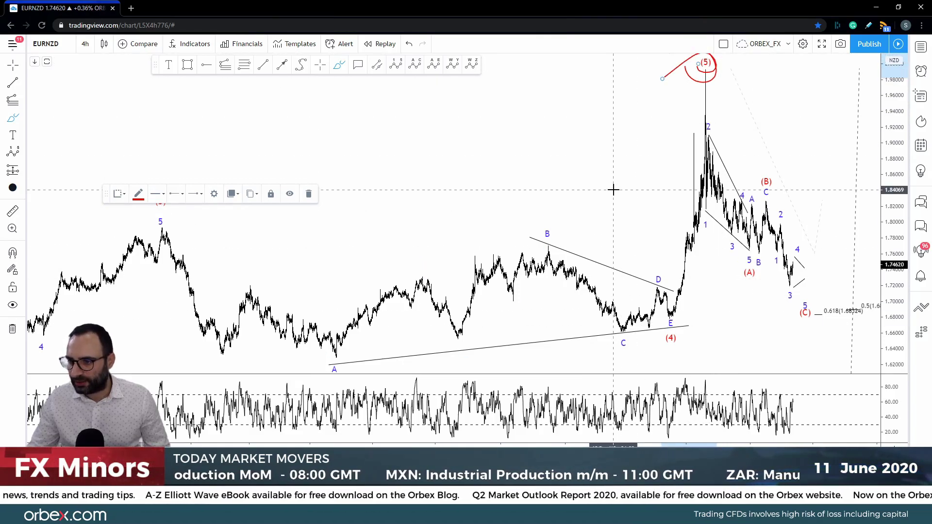
# Trace the lower and upper boundaries of the wave (4) triangle with the brush
pyautogui.moveTo(358, 360); pyautogui.dragTo(567, 313)
pyautogui.moveTo(538, 246); pyautogui.dragTo(669, 310)
pyautogui.scroll(8, 367, 342)
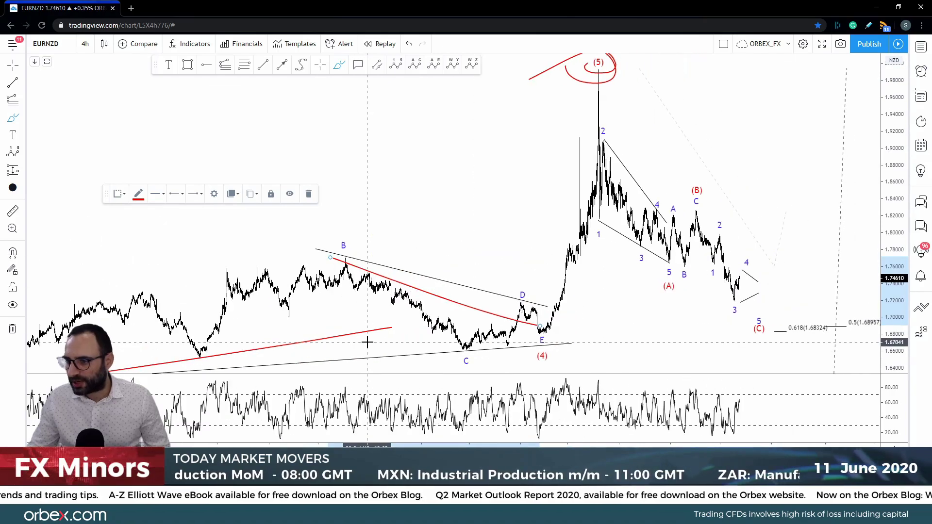
pyautogui.scroll(-4, 500, 194)
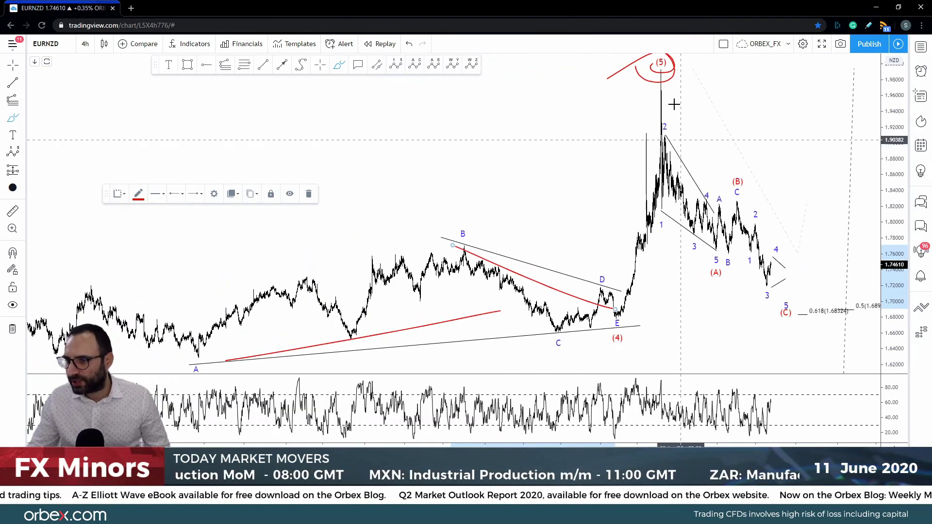
# Mark wave (A) and trace the swings through (B), waves 1 to 3 and the wave 4 triangle down to the 0.618 (1.68324) level
pyautogui.scroll(1, 618, 275)
pyautogui.moveTo(657, 264)
pyautogui.mouseDown()
pyautogui.moveTo(674, 266)
pyautogui.moveTo(686, 209)
pyautogui.moveTo(697, 249)
pyautogui.moveTo(705, 192)
pyautogui.moveTo(707, 269)
pyautogui.moveTo(718, 223)
pyautogui.moveTo(724, 309)
pyautogui.mouseUp()
pyautogui.scroll(1, 699, 264)
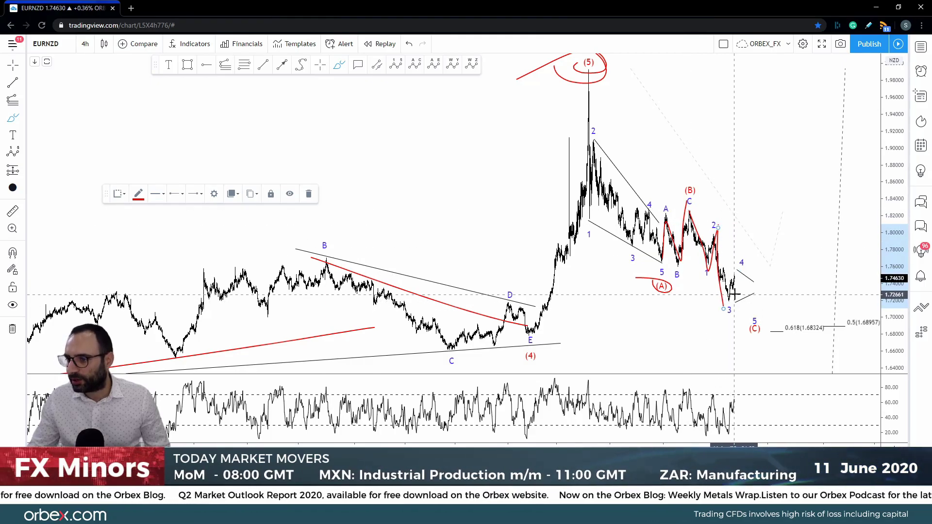
pyautogui.moveTo(727, 303)
pyautogui.mouseDown()
pyautogui.moveTo(738, 270)
pyautogui.moveTo(743, 295)
pyautogui.moveTo(760, 283)
pyautogui.mouseUp()
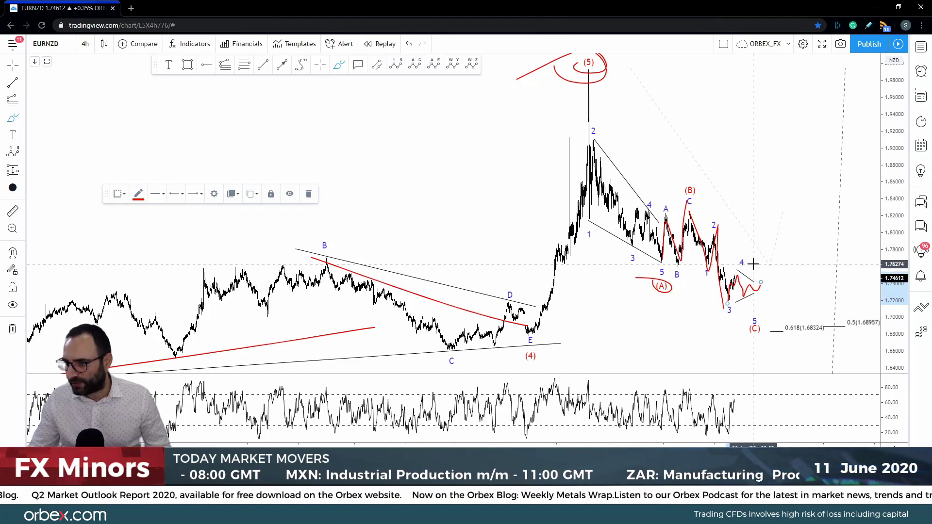
pyautogui.moveTo(760, 284)
pyautogui.mouseDown()
pyautogui.moveTo(765, 331)
pyautogui.moveTo(786, 332)
pyautogui.mouseUp()
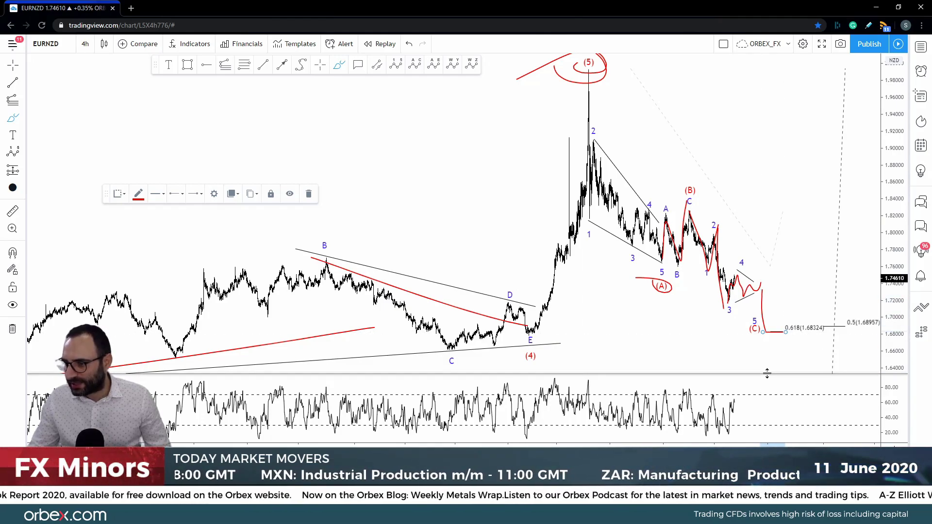
# Draw a large downward arrow beside the decline from wave (5) and box the 0.618 and 0.5 retracement targets
pyautogui.moveTo(628, 68)
pyautogui.mouseDown()
pyautogui.moveTo(773, 263)
pyautogui.moveTo(786, 214)
pyautogui.mouseUp()
pyautogui.moveTo(694, 212); pyautogui.dragTo(705, 212)
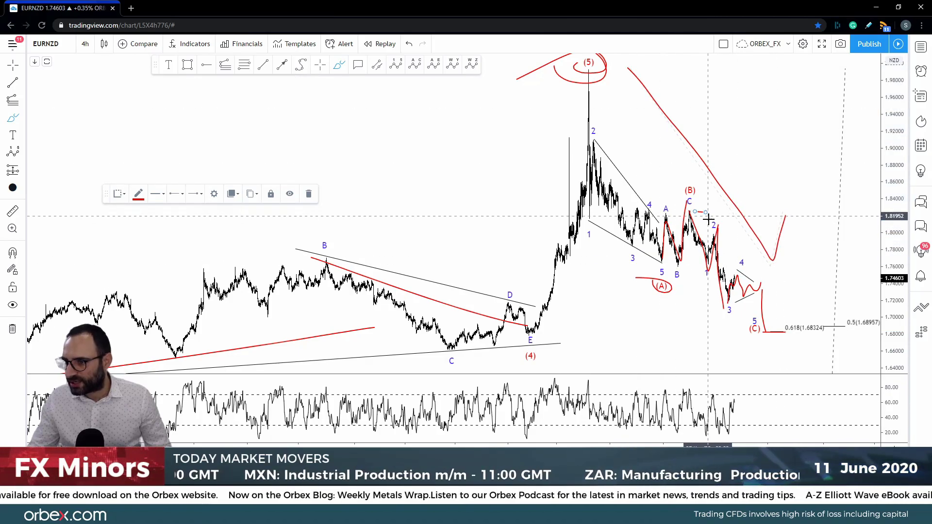
pyautogui.moveTo(804, 319)
pyautogui.mouseDown()
pyautogui.moveTo(854, 330)
pyautogui.moveTo(779, 334)
pyautogui.mouseUp()
# Draw a large upward arrow above the earlier advance, and circle the 0.618 target line and the wave (4) label
pyautogui.moveTo(123, 332); pyautogui.dragTo(501, 132)
pyautogui.moveTo(450, 117)
pyautogui.mouseDown()
pyautogui.moveTo(475, 116)
pyautogui.moveTo(499, 179)
pyautogui.mouseUp()
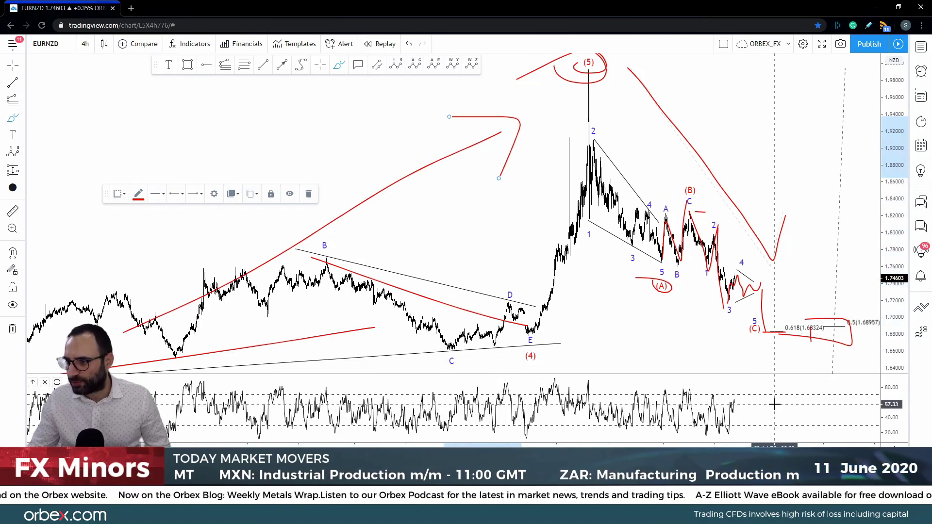
pyautogui.moveTo(768, 326); pyautogui.dragTo(764, 332)
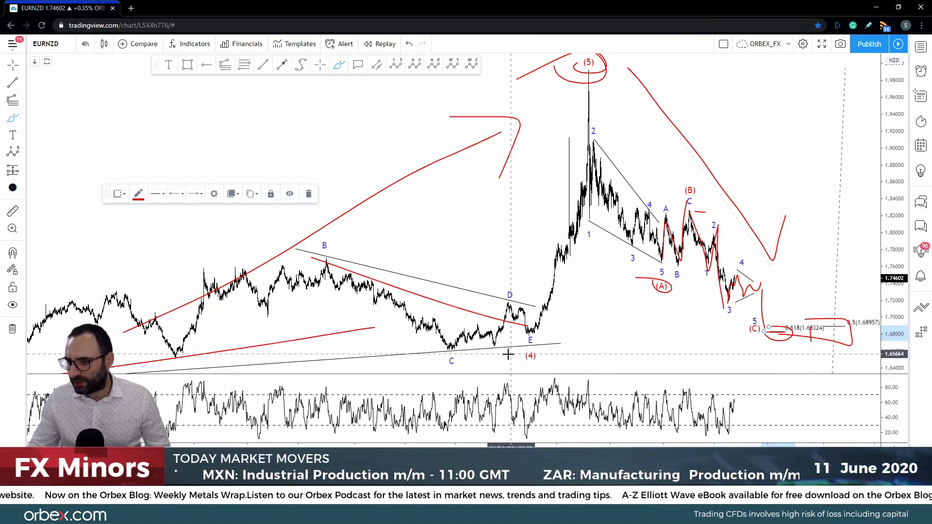
pyautogui.moveTo(539, 365)
pyautogui.mouseDown()
pyautogui.moveTo(556, 350)
pyautogui.moveTo(525, 346)
pyautogui.moveTo(533, 363)
pyautogui.mouseUp()
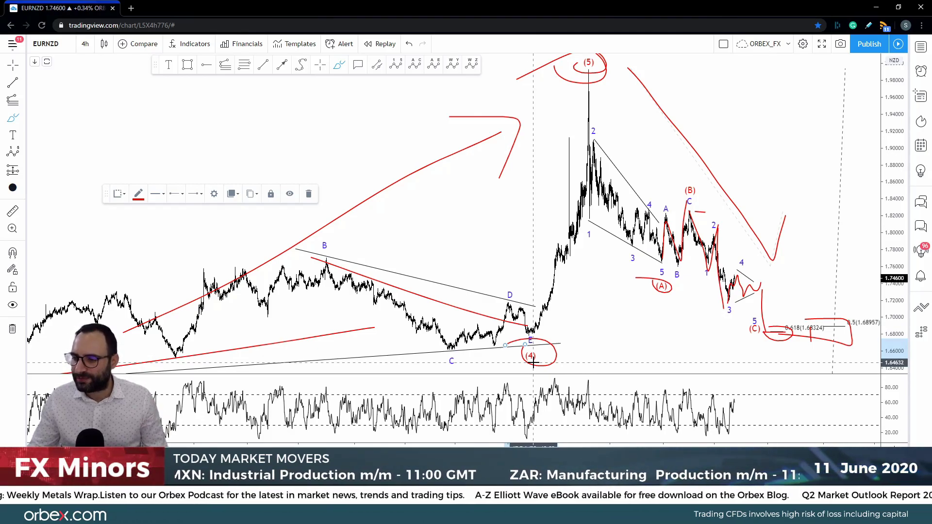
# Sketch a stepped rally from the retracement target and a long downward arrow beside it, adding a cross near the projected rally's upper end
pyautogui.moveTo(794, 346)
pyautogui.mouseDown()
pyautogui.moveTo(817, 252)
pyautogui.moveTo(835, 245)
pyautogui.moveTo(873, 126)
pyautogui.mouseUp()
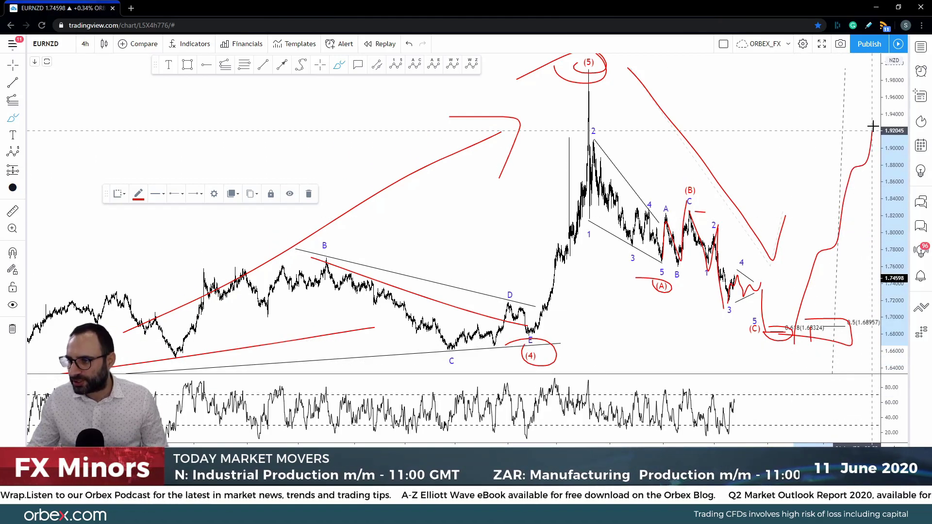
pyautogui.moveTo(836, 84)
pyautogui.mouseDown()
pyautogui.moveTo(858, 118)
pyautogui.moveTo(860, 375)
pyautogui.moveTo(881, 359)
pyautogui.mouseUp()
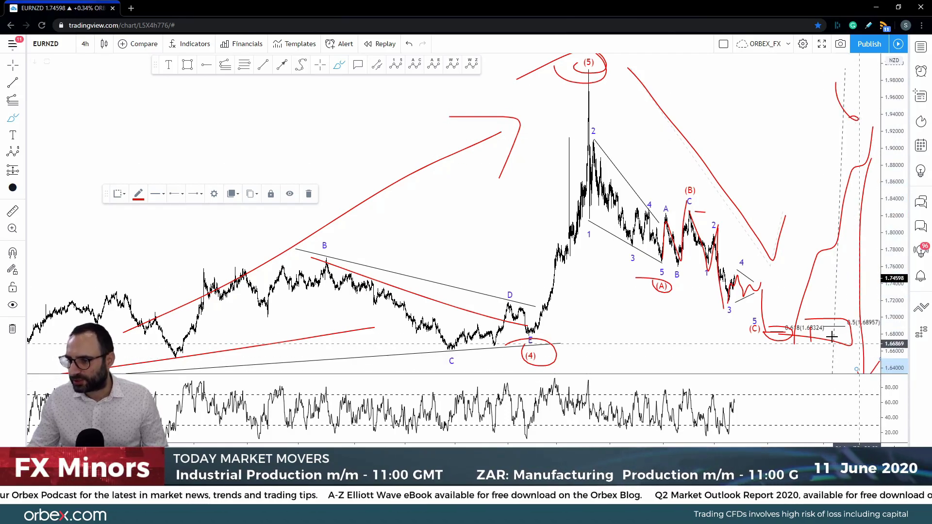
pyautogui.moveTo(726, 339)
pyautogui.mouseDown()
pyautogui.moveTo(738, 361)
pyautogui.moveTo(775, 339)
pyautogui.mouseUp()
pyautogui.moveTo(806, 123)
pyautogui.mouseDown()
pyautogui.moveTo(845, 143)
pyautogui.moveTo(820, 143)
pyautogui.mouseUp()
pyautogui.moveTo(828, 347); pyautogui.dragTo(858, 360)
pyautogui.moveTo(866, 346); pyautogui.dragTo(857, 373)
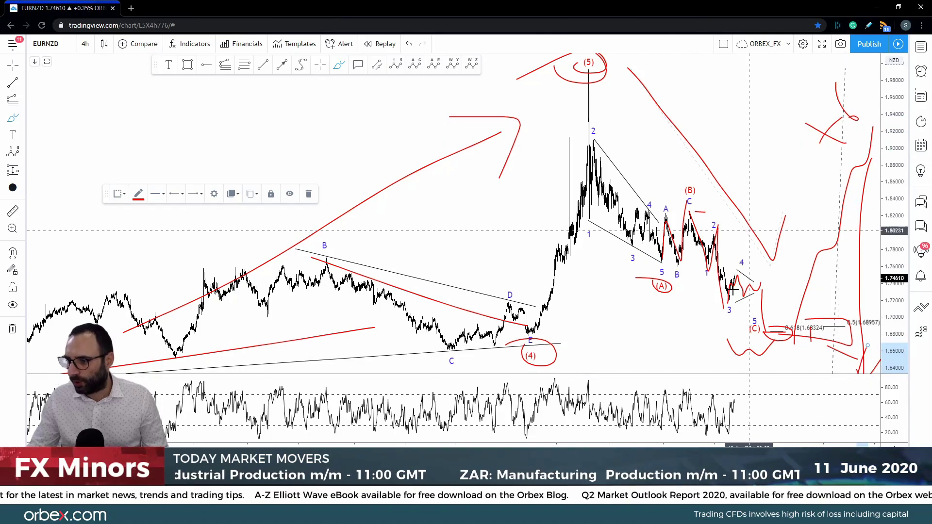
# Underline the projected wave (C) low and draw a steep rising line from it up past the wave (5) high
pyautogui.moveTo(738, 340)
pyautogui.mouseDown()
pyautogui.moveTo(780, 348)
pyautogui.moveTo(852, 55)
pyautogui.mouseUp()
pyautogui.moveTo(842, 111); pyautogui.dragTo(851, 55)
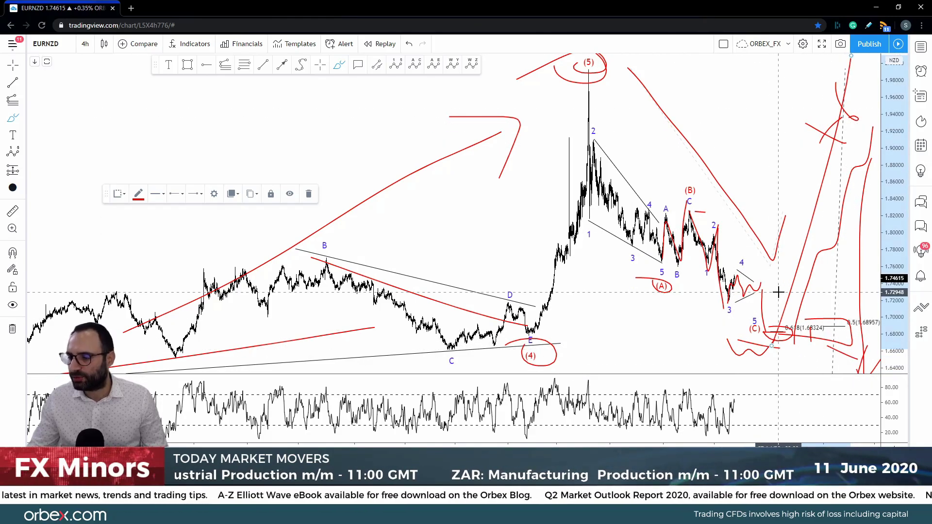
# Load the EURAUD chart from the watchlist and hide the watchlist again
pyautogui.click(921, 47)
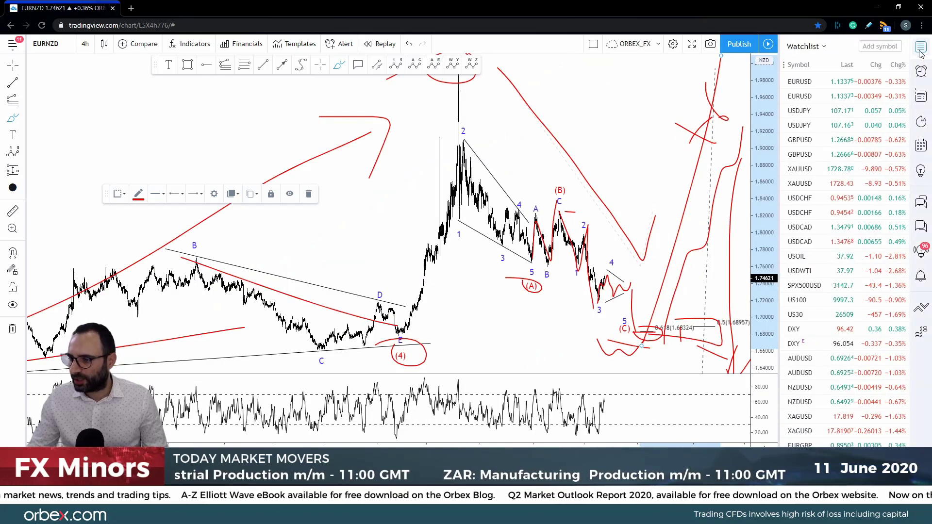
pyautogui.click(819, 400)
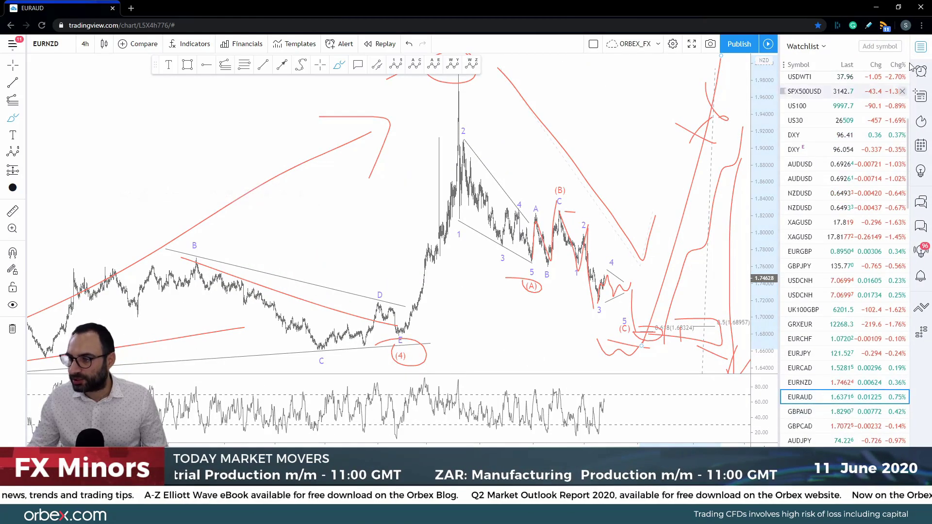
pyautogui.click(921, 48)
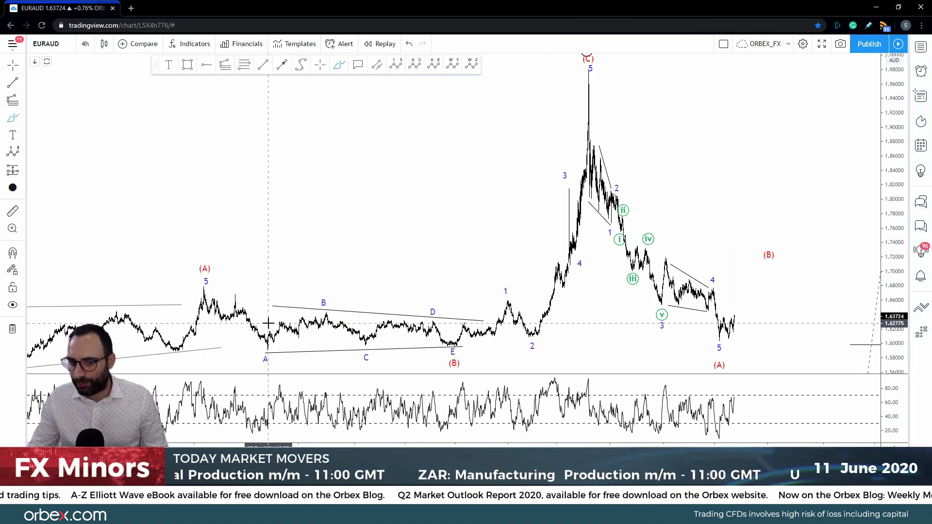
# Trace the (A)-(B)-(C) advance on the EURAUD chart, plus the five-wave rise from the (B) low to the (C) peak
pyautogui.scroll(3, 267, 323)
pyautogui.scroll(-3, 255, 317)
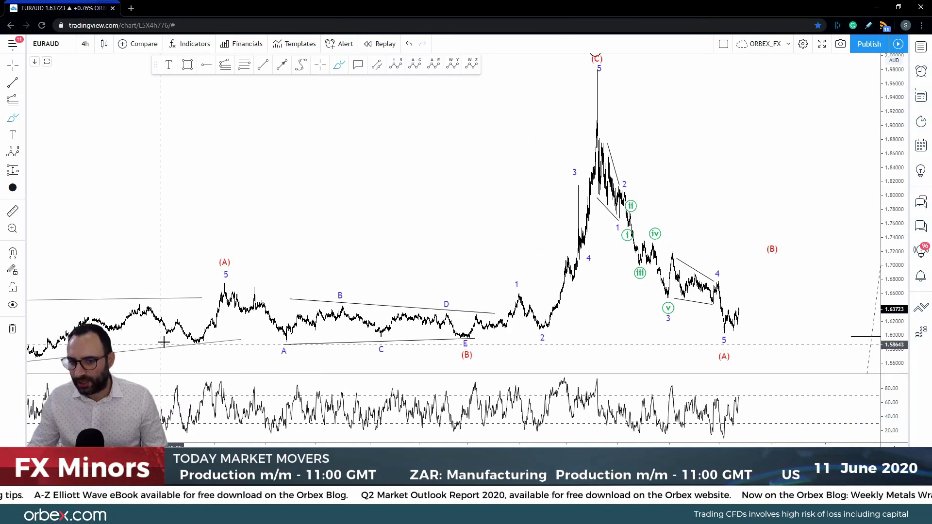
pyautogui.moveTo(164, 339)
pyautogui.mouseDown()
pyautogui.moveTo(466, 311)
pyautogui.moveTo(577, 69)
pyautogui.mouseUp()
pyautogui.moveTo(464, 335)
pyautogui.mouseDown()
pyautogui.moveTo(488, 337)
pyautogui.moveTo(604, 84)
pyautogui.mouseUp()
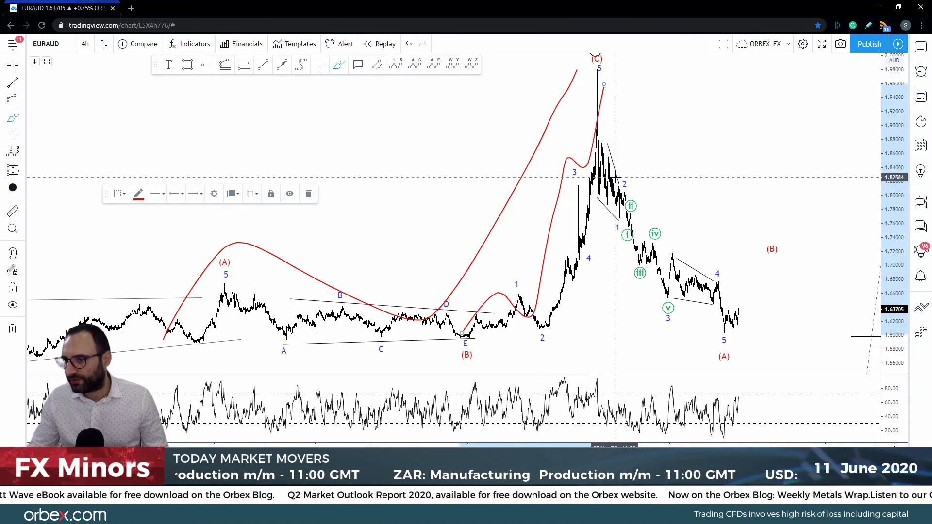
# Trace the five-wave decline from the (C) peak to the (A) low, and sketch a stepped projected rally up to the (B) label
pyautogui.scroll(1, 563, 214)
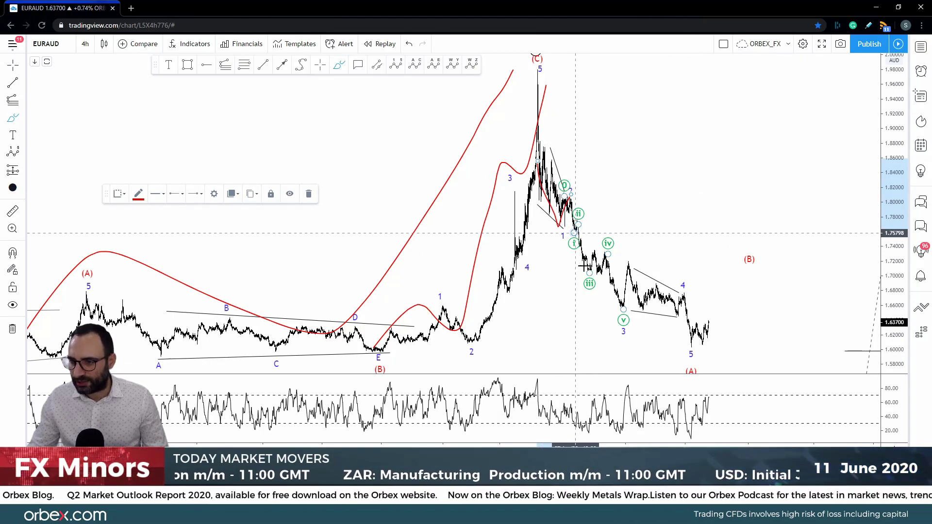
pyautogui.moveTo(567, 197)
pyautogui.mouseDown()
pyautogui.moveTo(615, 300)
pyautogui.moveTo(689, 353)
pyautogui.moveTo(678, 375)
pyautogui.moveTo(629, 373)
pyautogui.mouseUp()
pyautogui.moveTo(689, 364)
pyautogui.mouseDown()
pyautogui.moveTo(693, 328)
pyautogui.moveTo(702, 340)
pyautogui.moveTo(709, 335)
pyautogui.moveTo(758, 266)
pyautogui.mouseUp()
pyautogui.moveTo(694, 324)
pyautogui.mouseDown()
pyautogui.moveTo(696, 343)
pyautogui.moveTo(722, 316)
pyautogui.moveTo(689, 320)
pyautogui.moveTo(705, 346)
pyautogui.moveTo(709, 304)
pyautogui.moveTo(723, 319)
pyautogui.moveTo(748, 266)
pyautogui.moveTo(730, 270)
pyautogui.moveTo(750, 261)
pyautogui.mouseUp()
# Mark the oscillator low beneath wave (A) with a small arrow, and draw a downward arrow beside the projected (B) peak
pyautogui.scroll(1, 711, 316)
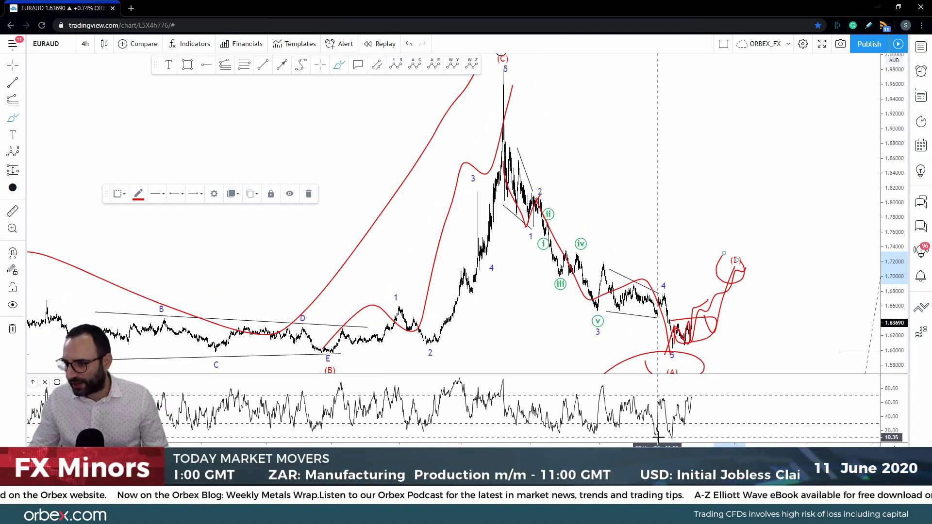
pyautogui.moveTo(638, 432); pyautogui.dragTo(652, 435)
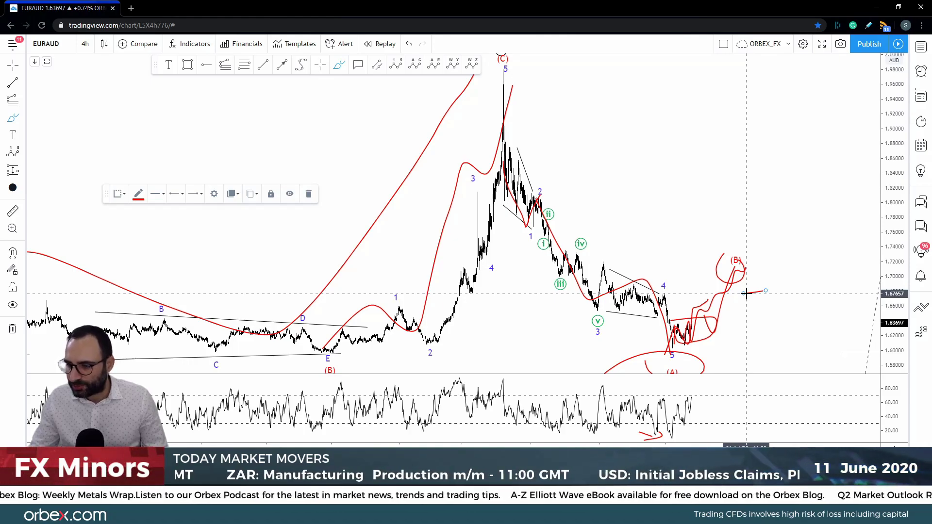
pyautogui.moveTo(758, 315); pyautogui.dragTo(771, 337)
pyautogui.moveTo(742, 343)
pyautogui.mouseDown()
pyautogui.moveTo(772, 364)
pyautogui.moveTo(785, 325)
pyautogui.mouseUp()
# Examine the recent EURAUD price action around the wave (A) low and the projected rally towards (B)
pyautogui.scroll(-4, 827, 276)
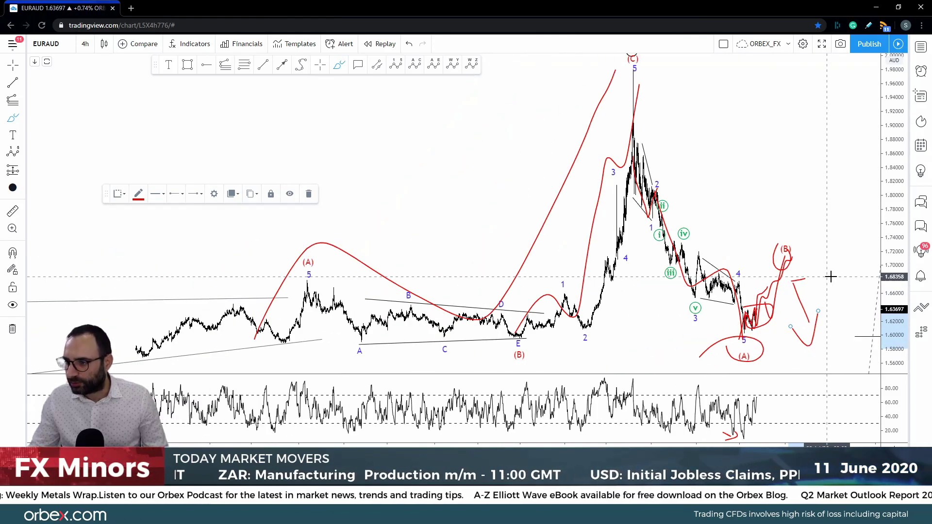
pyautogui.click(320, 65)
pyautogui.hscroll(5, 395, 178)
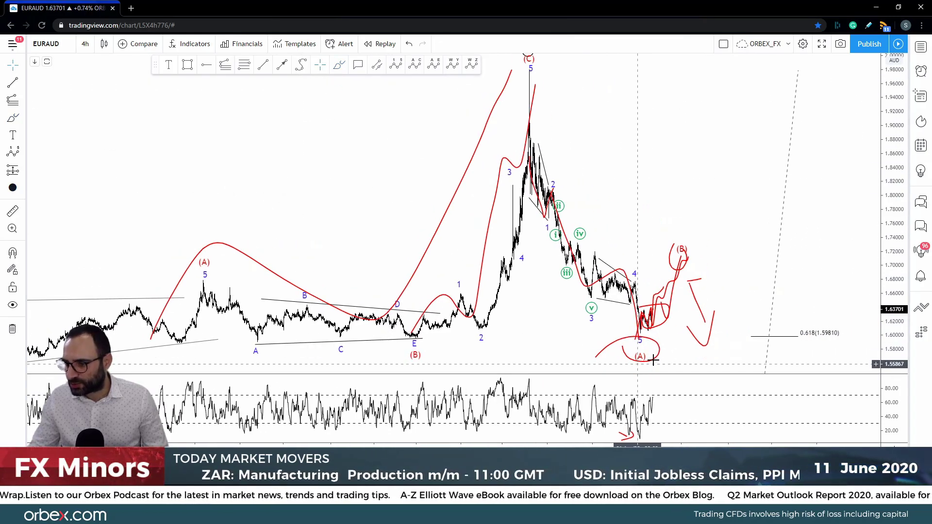
pyautogui.click(657, 315)
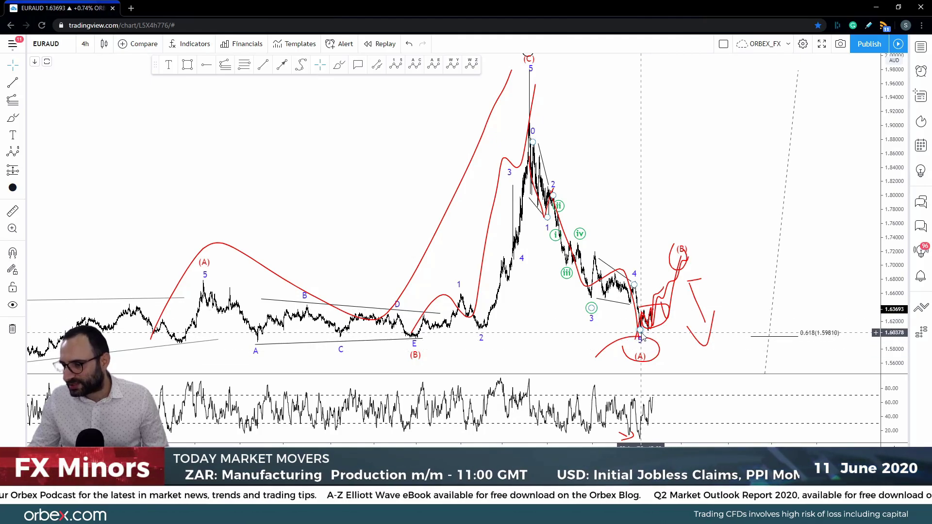
pyautogui.click(640, 329)
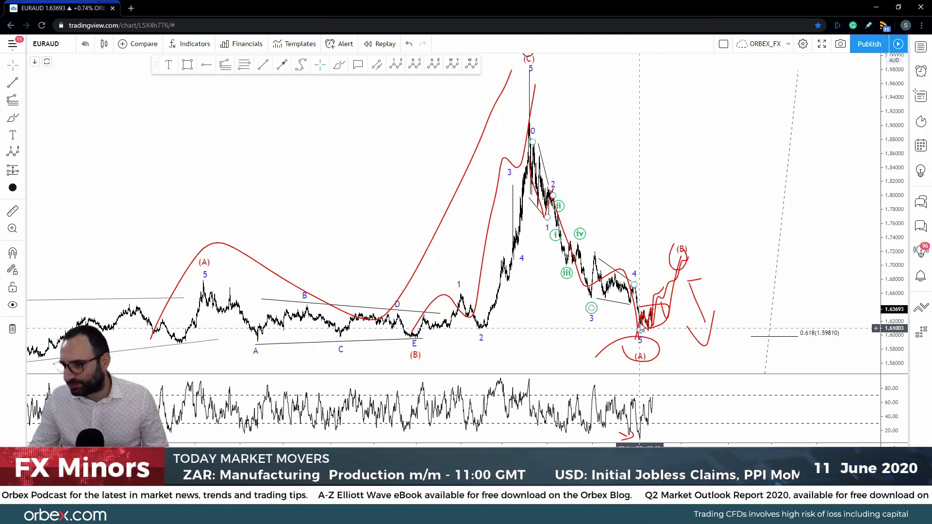
pyautogui.click(661, 309)
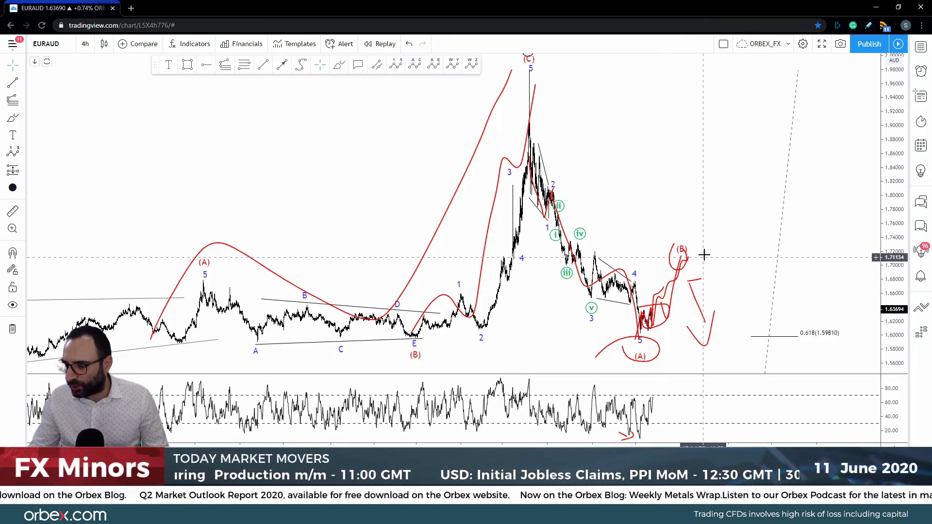
pyautogui.scroll(10, 799, 369)
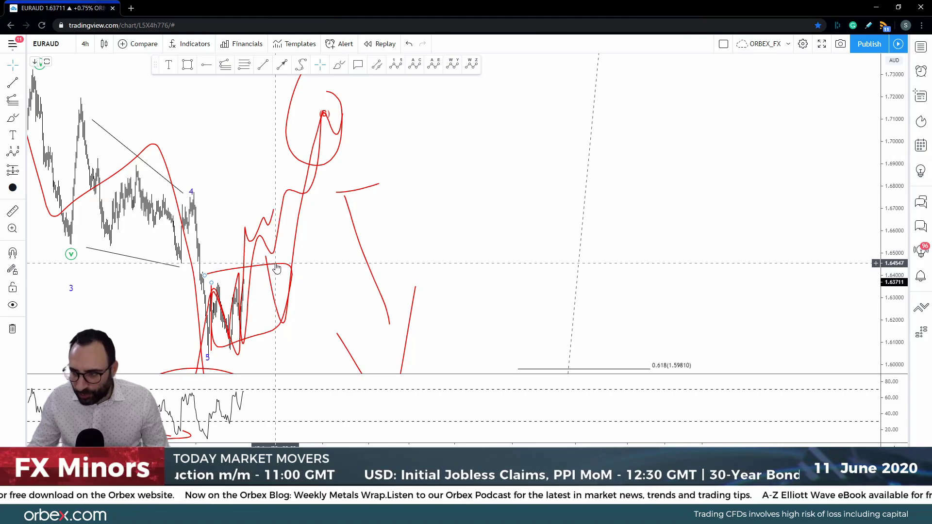
pyautogui.scroll(-5, 573, 199)
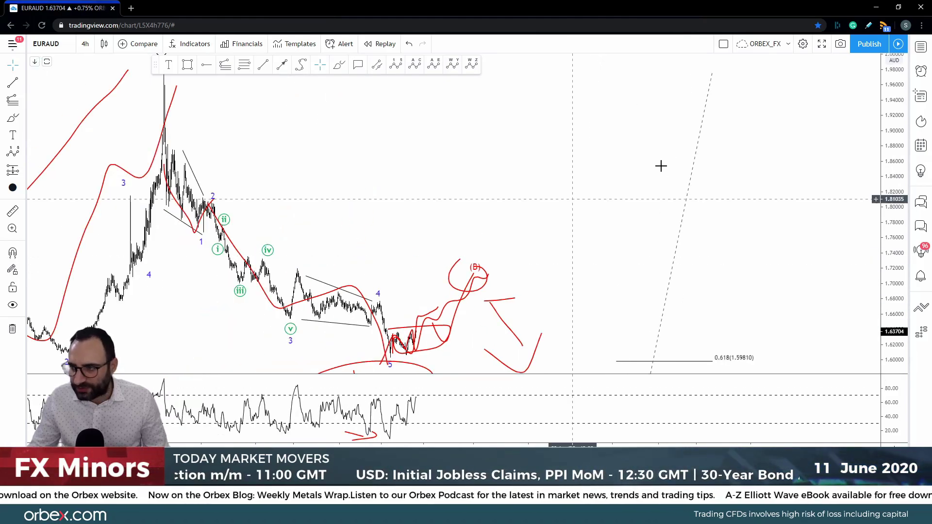
# Load the AUDCHF chart from the watchlist and hide the watchlist again
pyautogui.scroll(-6, 865, 291)
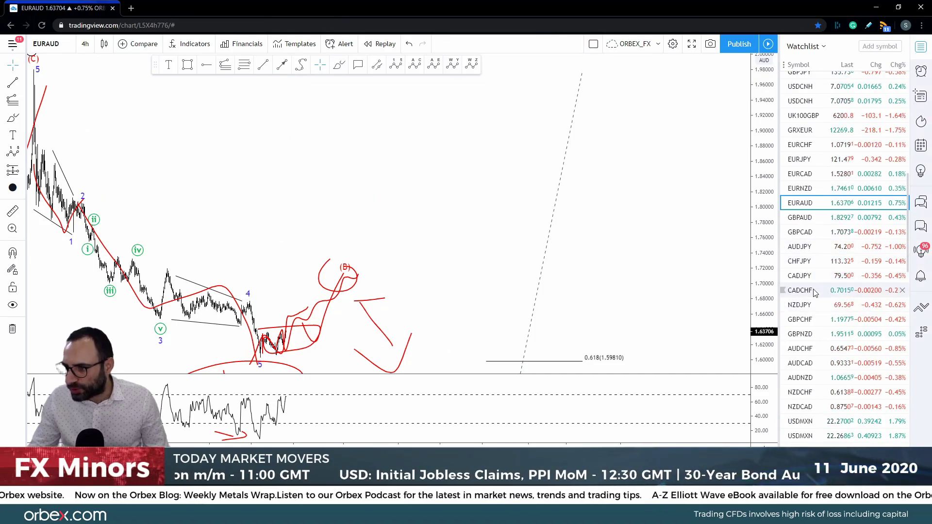
pyautogui.click(815, 348)
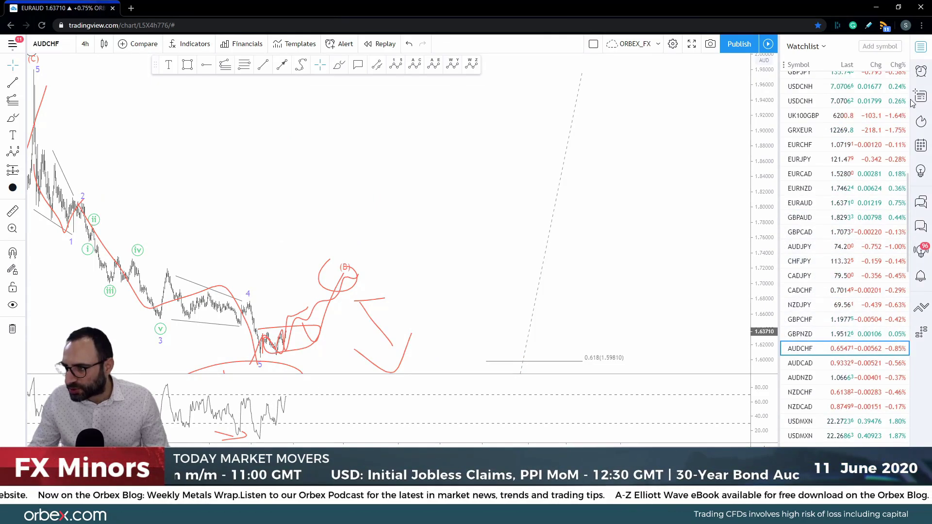
pyautogui.click(920, 46)
pyautogui.scroll(-8, 714, 330)
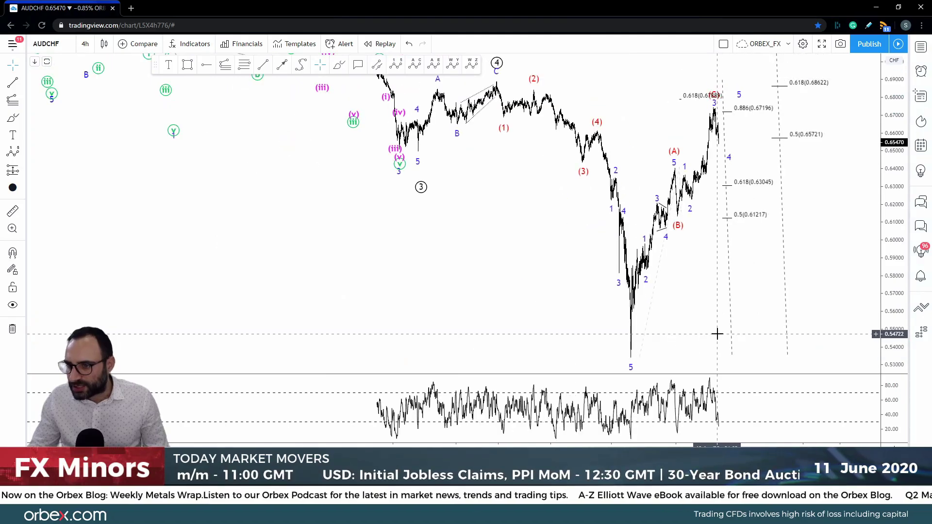
# Move the floating drawing toolbar off the upper wave labels into the empty area below the AUDCHF rally
pyautogui.scroll(1, 728, 337)
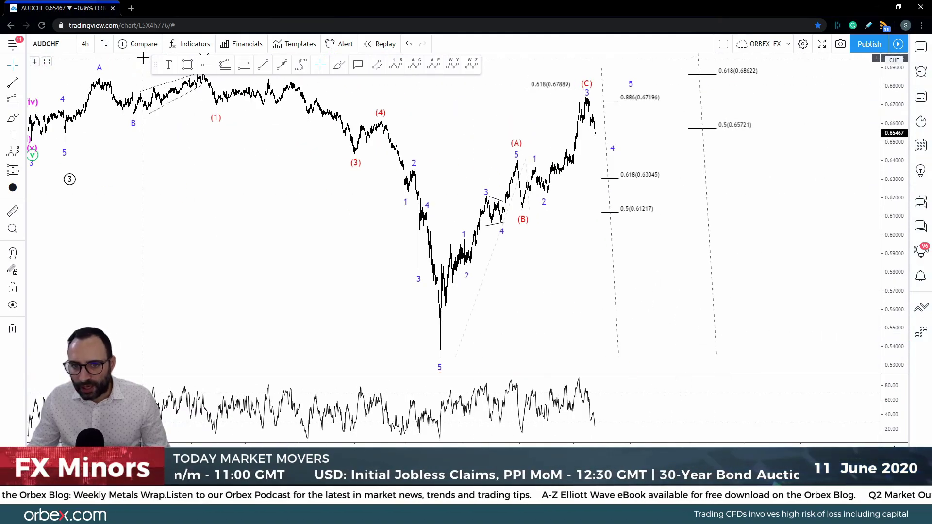
pyautogui.moveTo(154, 64); pyautogui.dragTo(260, 340)
pyautogui.moveTo(538, 328)
pyautogui.mouseDown()
pyautogui.moveTo(580, 328)
pyautogui.moveTo(530, 348)
pyautogui.mouseUp()
# Brush a long downward arrow from circled wave 4 to the wave 5 low, and trace the preceding swings leading into it
pyautogui.scroll(1, 263, 293)
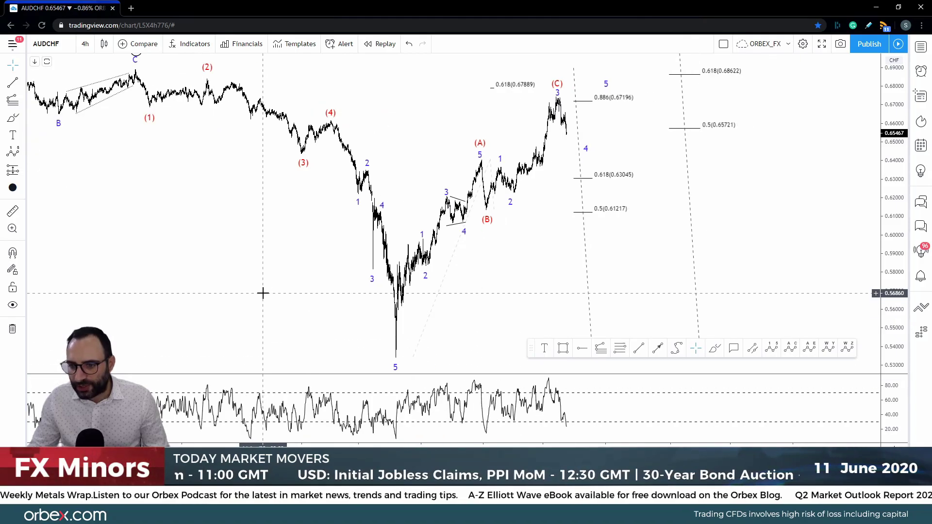
pyautogui.click(715, 350)
pyautogui.moveTo(106, 96)
pyautogui.mouseDown()
pyautogui.moveTo(246, 167)
pyautogui.moveTo(361, 345)
pyautogui.mouseUp()
pyautogui.moveTo(313, 332); pyautogui.dragTo(347, 361)
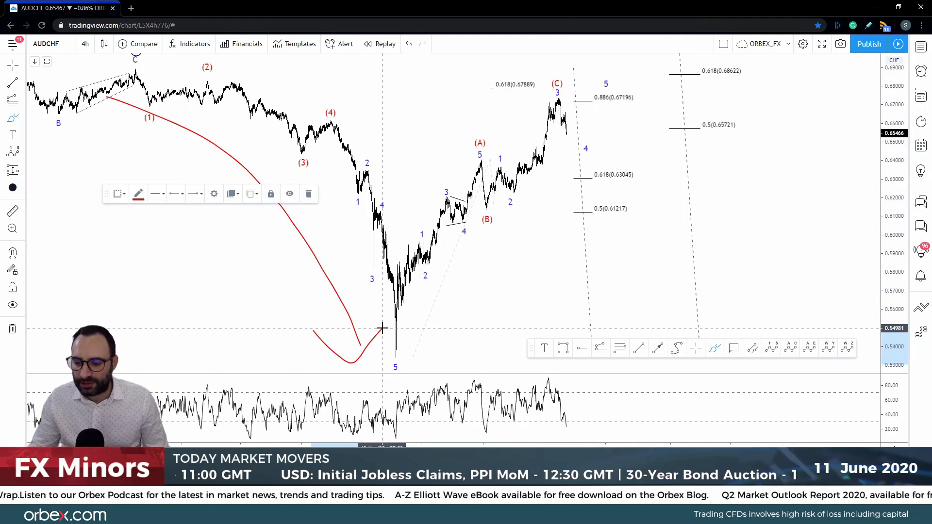
pyautogui.scroll(-3, 283, 318)
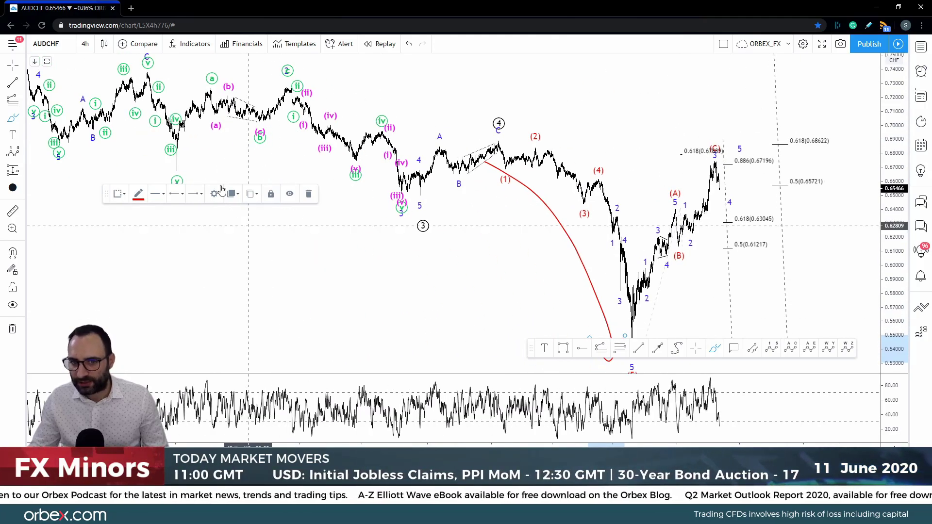
pyautogui.moveTo(88, 105)
pyautogui.mouseDown()
pyautogui.moveTo(374, 213)
pyautogui.moveTo(476, 164)
pyautogui.mouseUp()
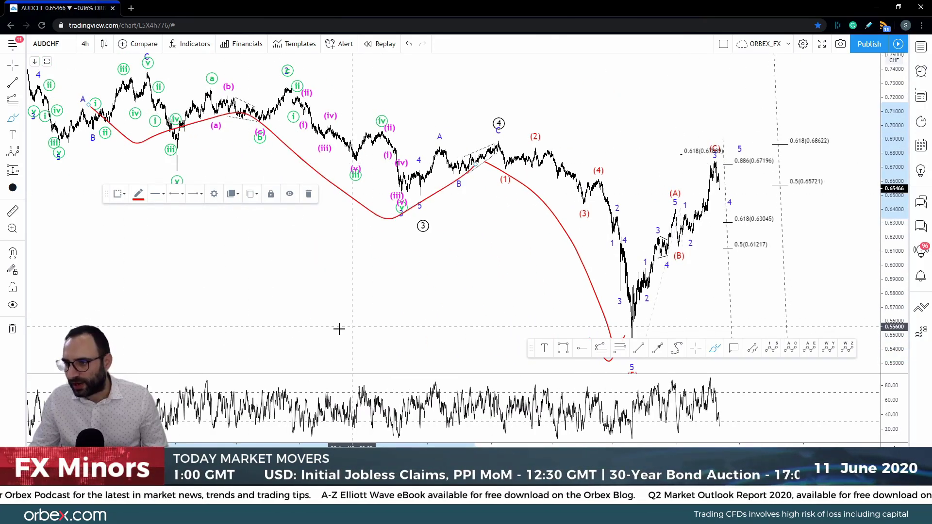
# Handwrite "A-1" above the (C) peak of the AUDCHF rally and circle it
pyautogui.scroll(2, 330, 328)
pyautogui.moveTo(615, 102)
pyautogui.mouseDown()
pyautogui.moveTo(628, 96)
pyautogui.moveTo(613, 102)
pyautogui.mouseUp()
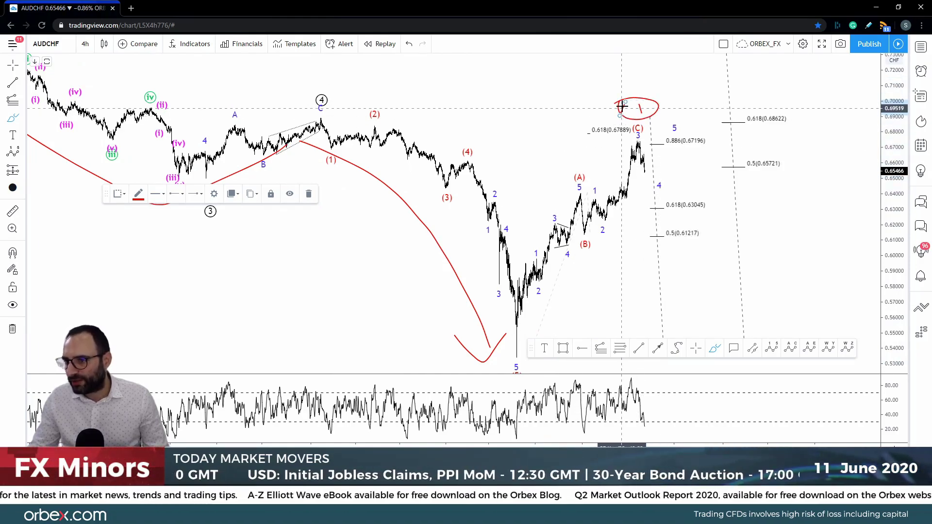
pyautogui.scroll(2, 659, 218)
pyautogui.scroll(-2, 611, 266)
# Trace the (A)-(B)-(C) rally and its subwaves, and sketch curved brackets above the circled A-1 label
pyautogui.moveTo(491, 295)
pyautogui.mouseDown()
pyautogui.moveTo(552, 208)
pyautogui.moveTo(590, 247)
pyautogui.moveTo(651, 140)
pyautogui.mouseUp()
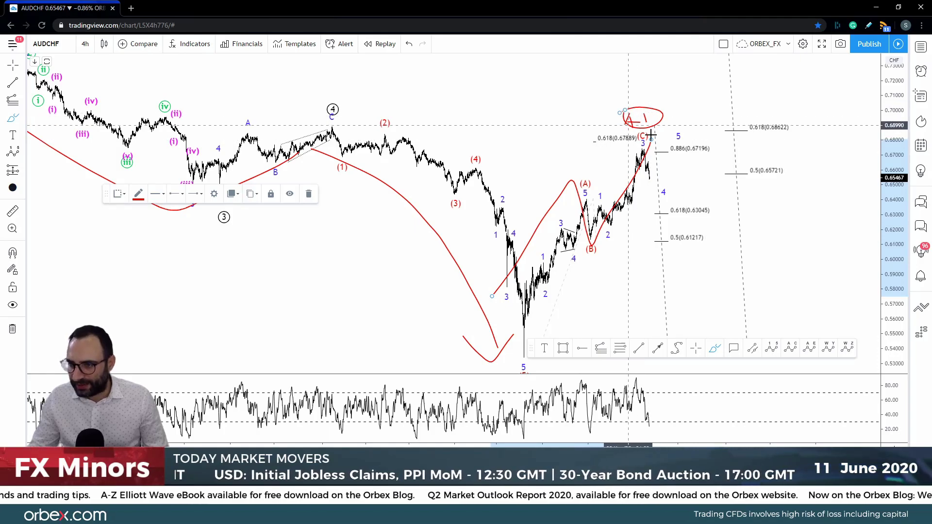
pyautogui.moveTo(626, 103)
pyautogui.mouseDown()
pyautogui.moveTo(656, 91)
pyautogui.moveTo(628, 115)
pyautogui.mouseUp()
pyautogui.moveTo(669, 87); pyautogui.dragTo(654, 109)
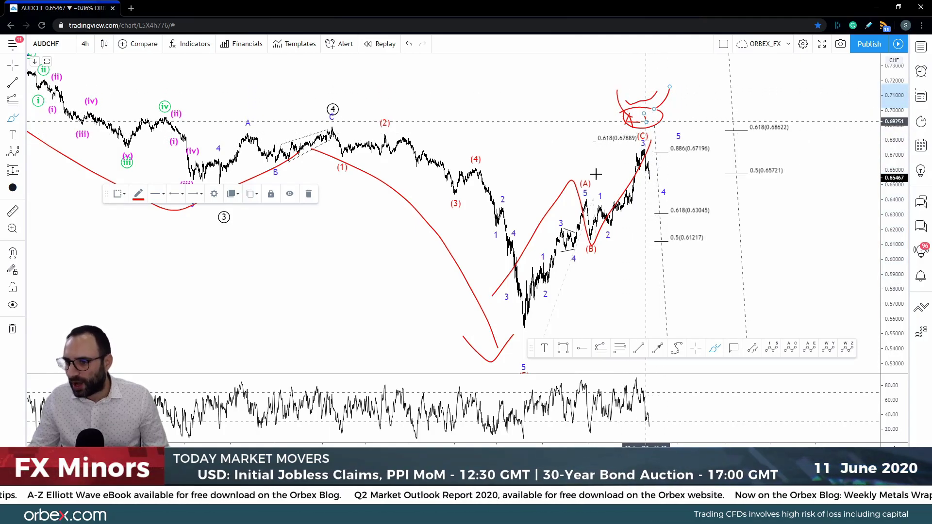
pyautogui.moveTo(506, 296)
pyautogui.mouseDown()
pyautogui.moveTo(537, 249)
pyautogui.moveTo(540, 289)
pyautogui.moveTo(581, 199)
pyautogui.mouseUp()
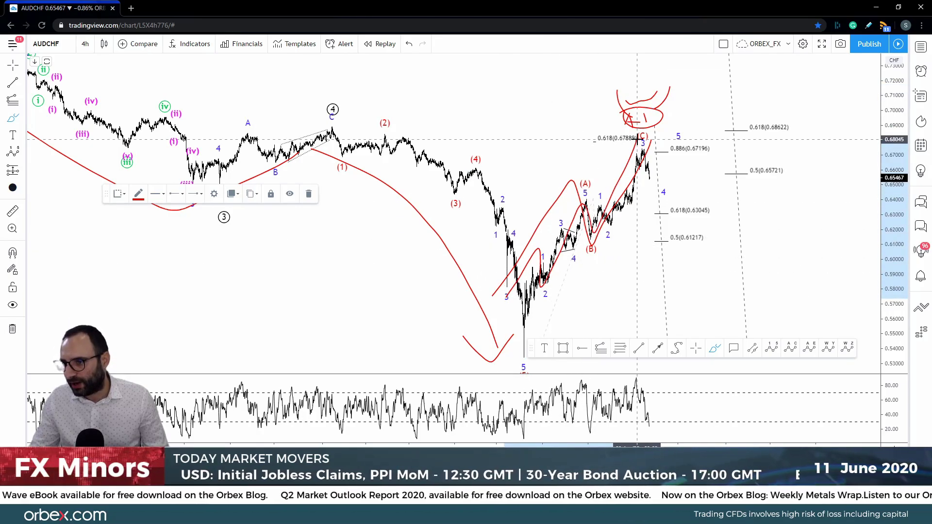
# Undo the traced rally, its subwaves and the curved brackets, keeping the circled A-1 label
pyautogui.hotkey('ctrl', 'z')
pyautogui.hotkey('ctrl', 'z')
pyautogui.hotkey('ctrl', 'z')
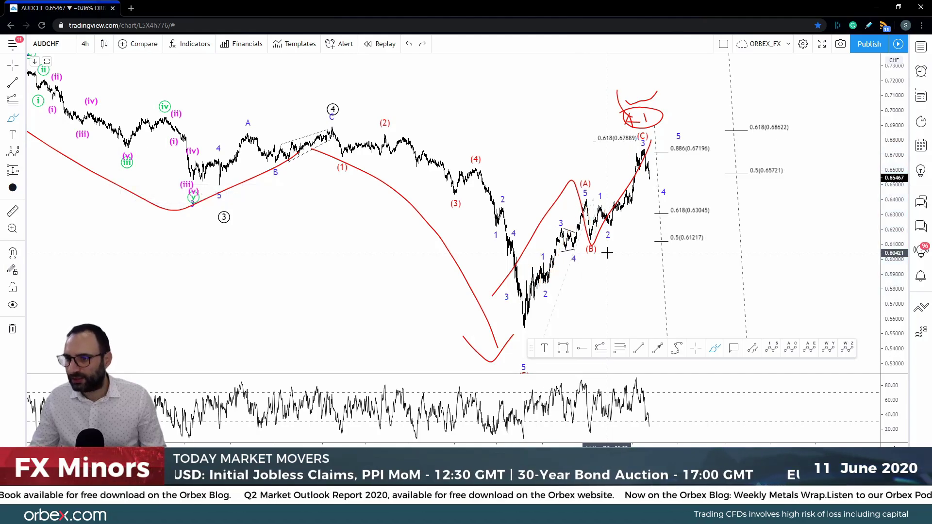
pyautogui.hotkey('ctrl', 'z')
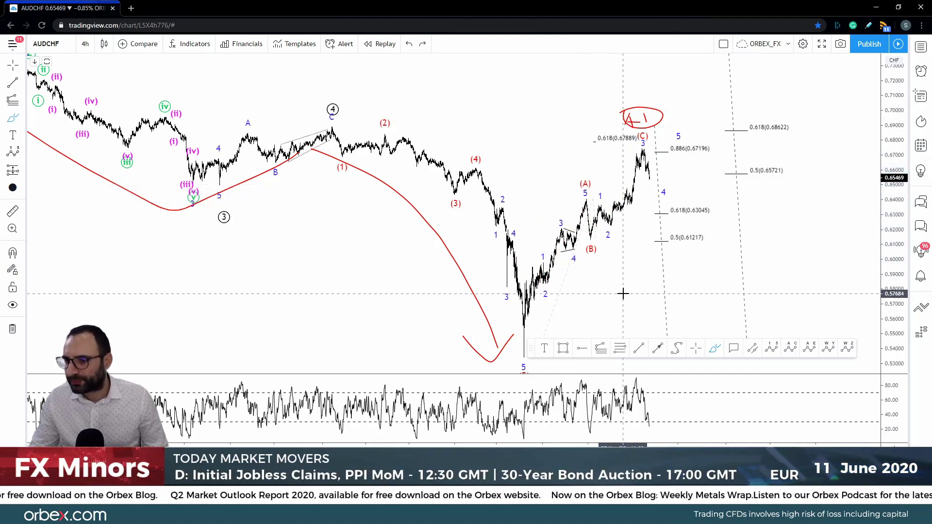
# Draw a long downward arrow beyond the projected wave 5 label to show the expected decline
pyautogui.scroll(1, 622, 295)
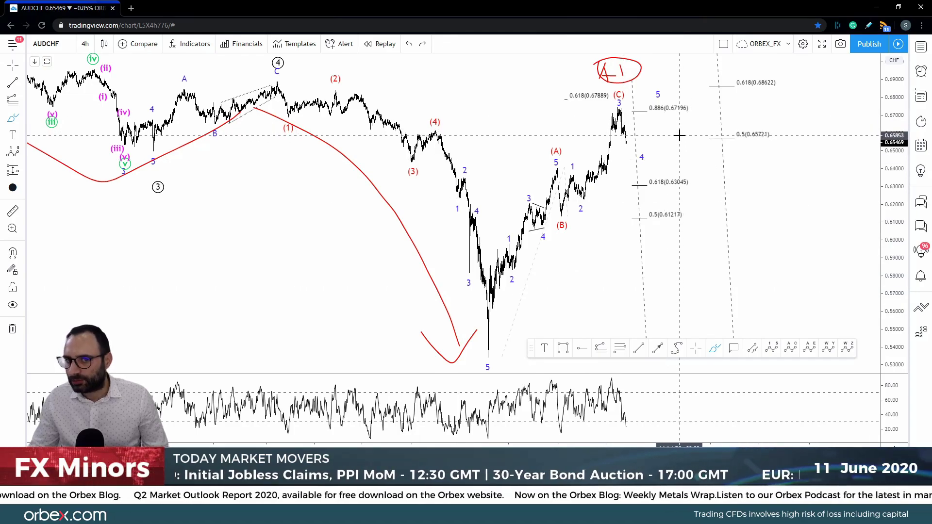
pyautogui.moveTo(685, 96); pyautogui.dragTo(765, 280)
pyautogui.moveTo(729, 269)
pyautogui.mouseDown()
pyautogui.moveTo(782, 315)
pyautogui.moveTo(808, 269)
pyautogui.mouseUp()
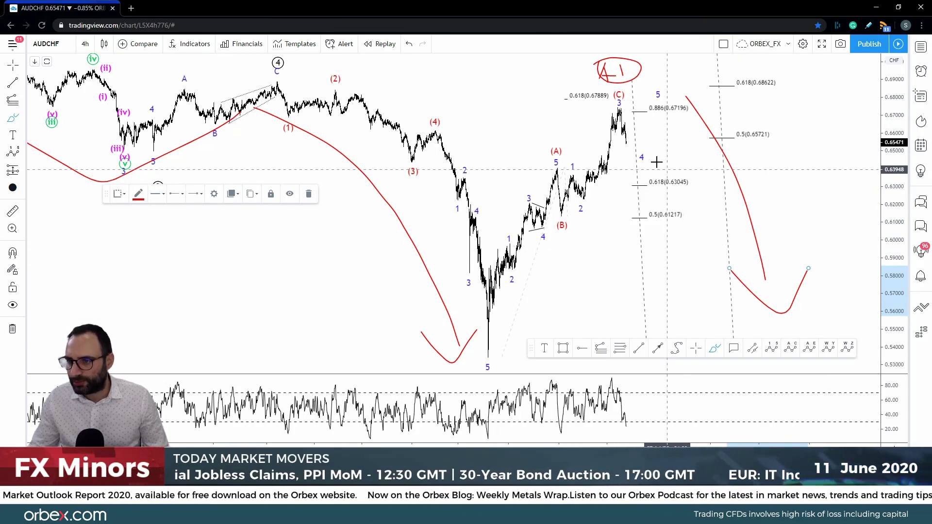
# Trace the pullback from the wave 3 high, waves 1-2 after (B), and the rise from the wave 5 low to (A) and back to (B)
pyautogui.moveTo(615, 116); pyautogui.dragTo(631, 157)
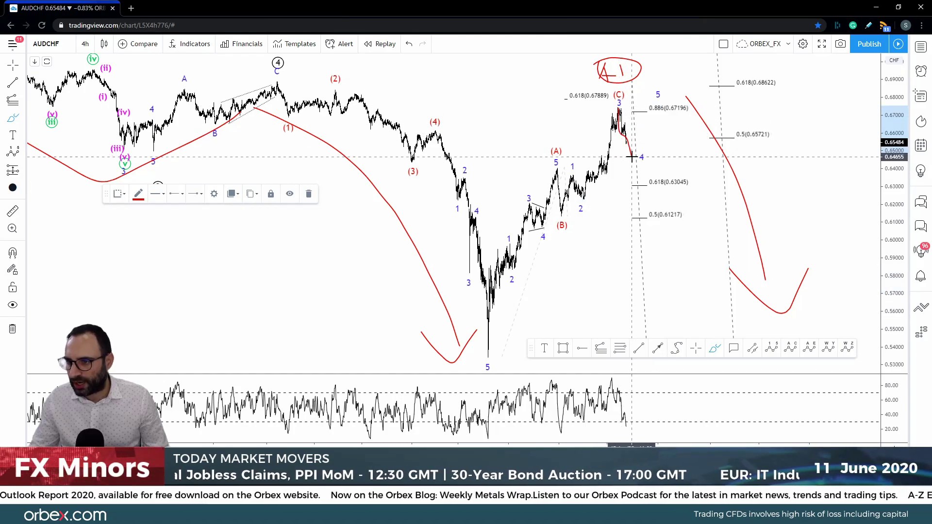
pyautogui.moveTo(558, 212)
pyautogui.mouseDown()
pyautogui.moveTo(573, 175)
pyautogui.moveTo(586, 205)
pyautogui.mouseUp()
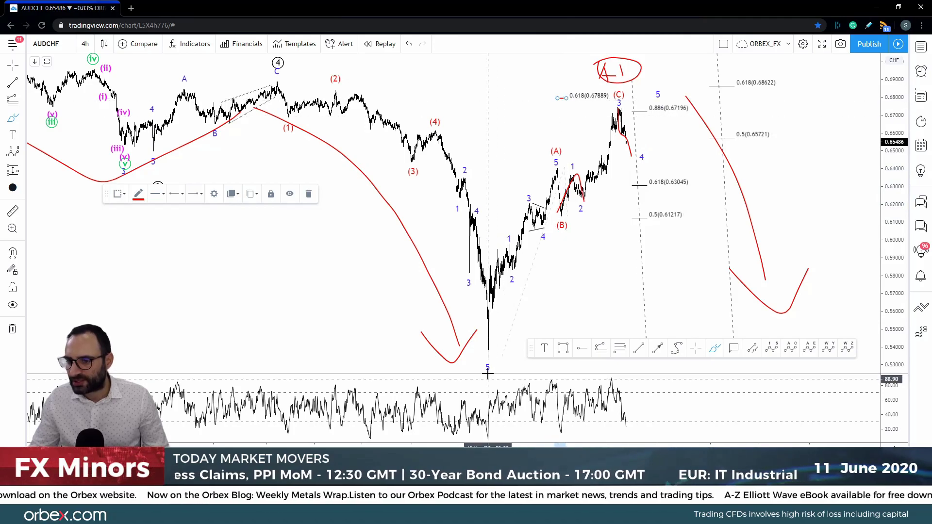
pyautogui.moveTo(482, 358); pyautogui.dragTo(564, 226)
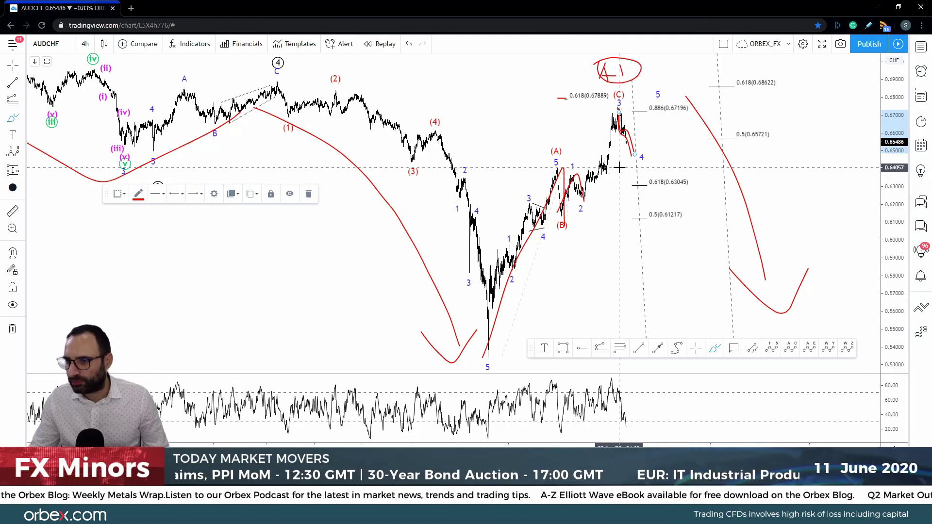
# Sketch the projected rise from wave 4 to wave 5 with a bracket at its target, and underline the projected wave 4 low
pyautogui.moveTo(639, 167)
pyautogui.mouseDown()
pyautogui.moveTo(661, 98)
pyautogui.moveTo(679, 89)
pyautogui.mouseUp()
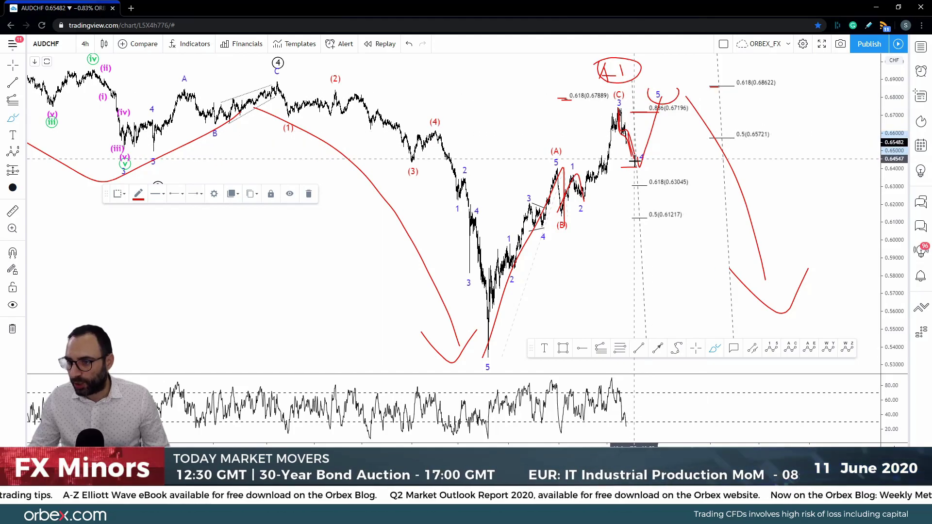
pyautogui.moveTo(629, 168); pyautogui.dragTo(650, 171)
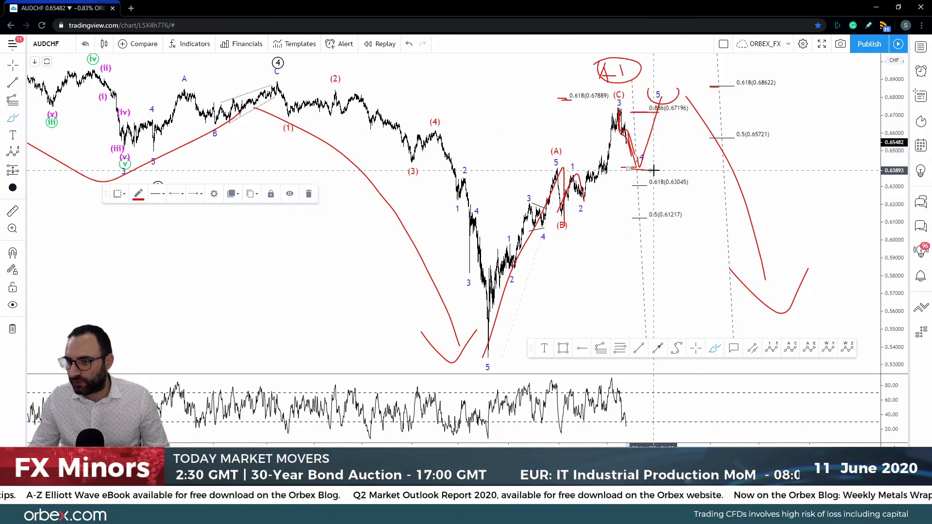
# Trace the advance from (B) to wave 3, box the consolidation after wave 2, and circle the wave 5 target and wave 4 low
pyautogui.moveTo(554, 203); pyautogui.dragTo(626, 98)
pyautogui.moveTo(582, 160)
pyautogui.mouseDown()
pyautogui.moveTo(615, 194)
pyautogui.moveTo(614, 160)
pyautogui.moveTo(587, 161)
pyautogui.mouseUp()
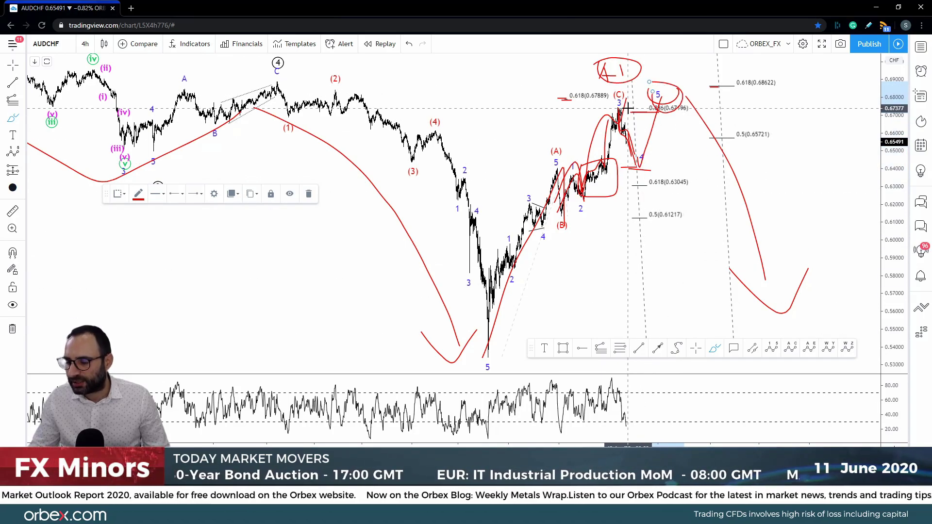
pyautogui.moveTo(620, 162)
pyautogui.mouseDown()
pyautogui.moveTo(653, 163)
pyautogui.moveTo(617, 165)
pyautogui.mouseUp()
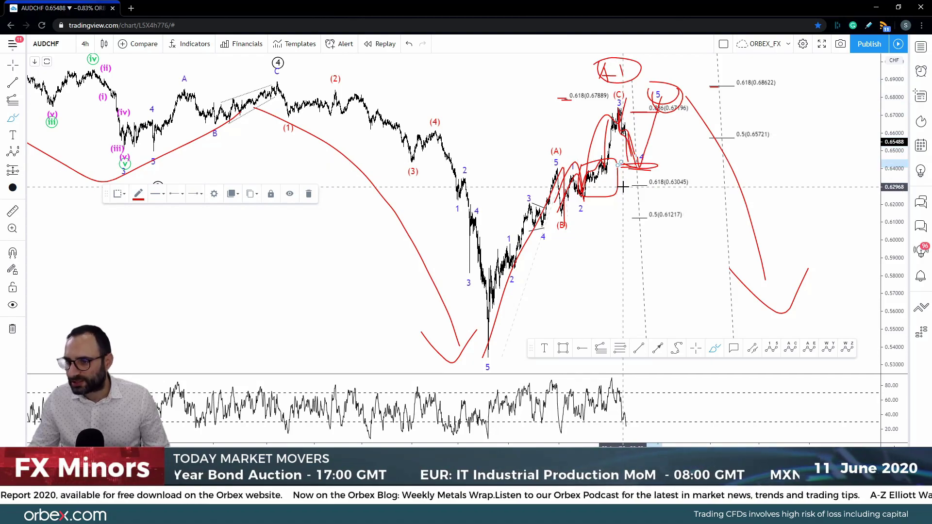